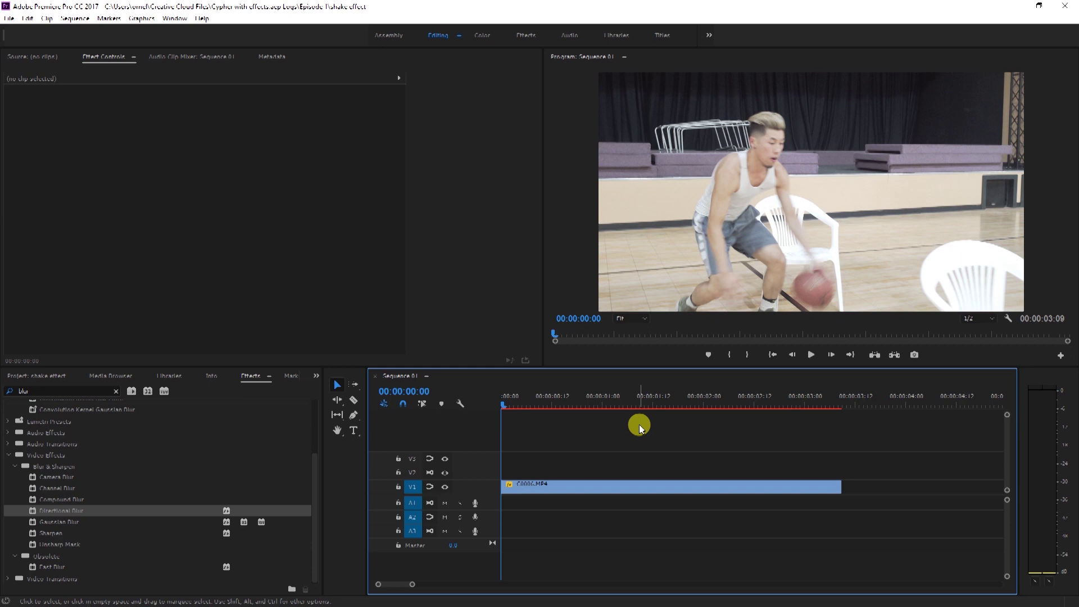
left_click(564, 491)
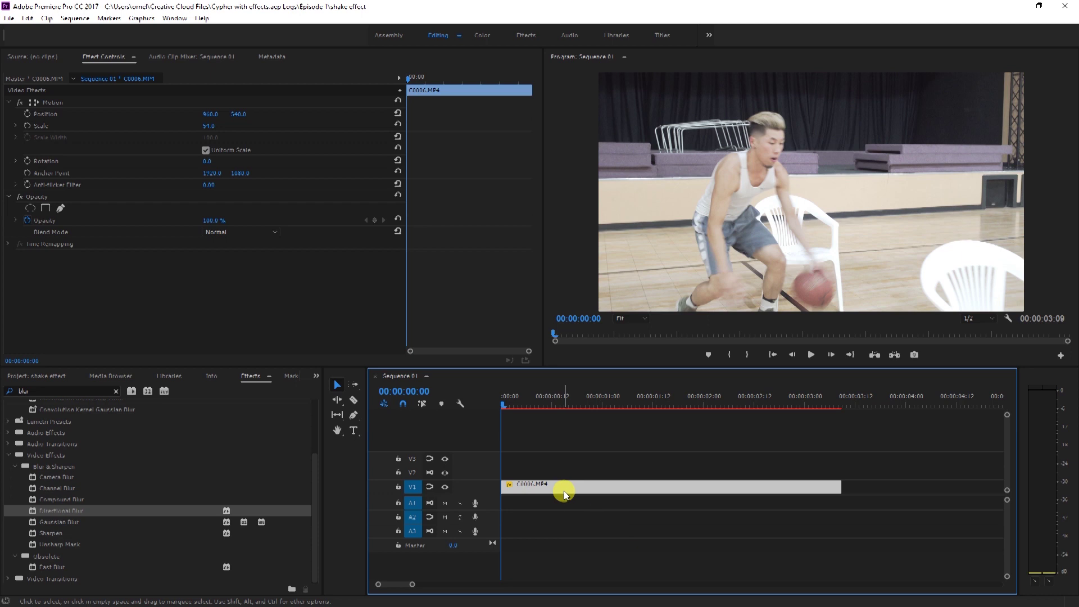
left_click_drag(565, 493, 564, 470)
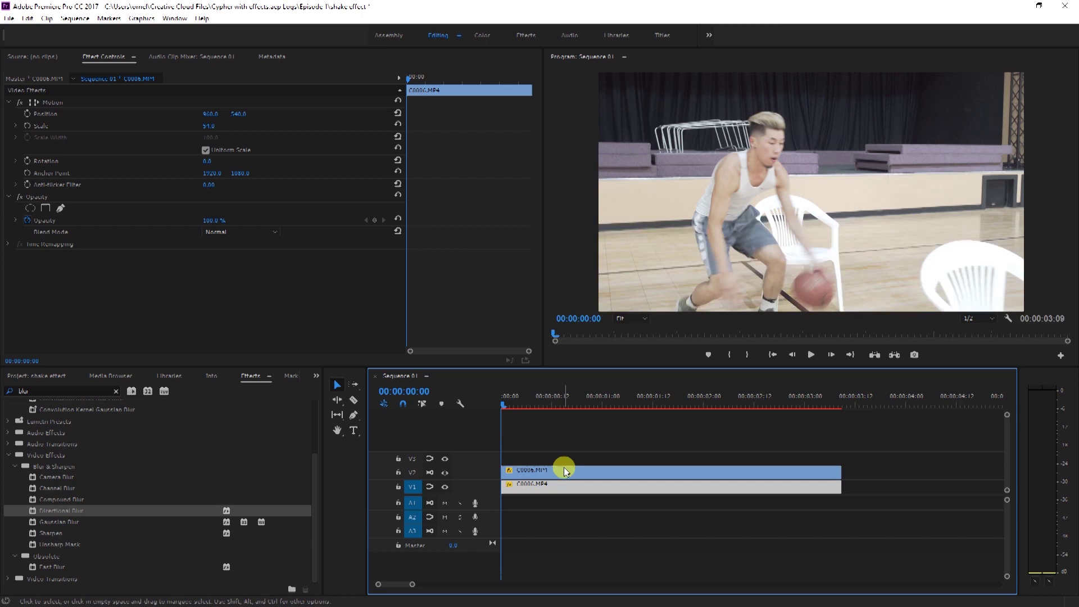
left_click(564, 473)
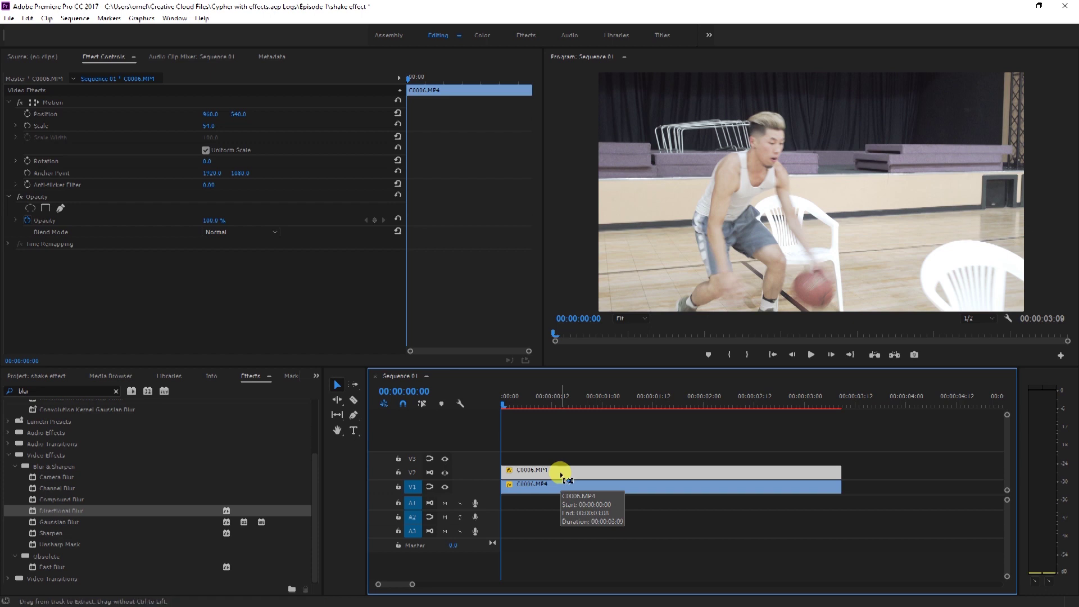
key("Delete")
- Duplicate the C0006.MP4 clip from track V1 onto track V2, aligned with the original
left_click(558, 490)
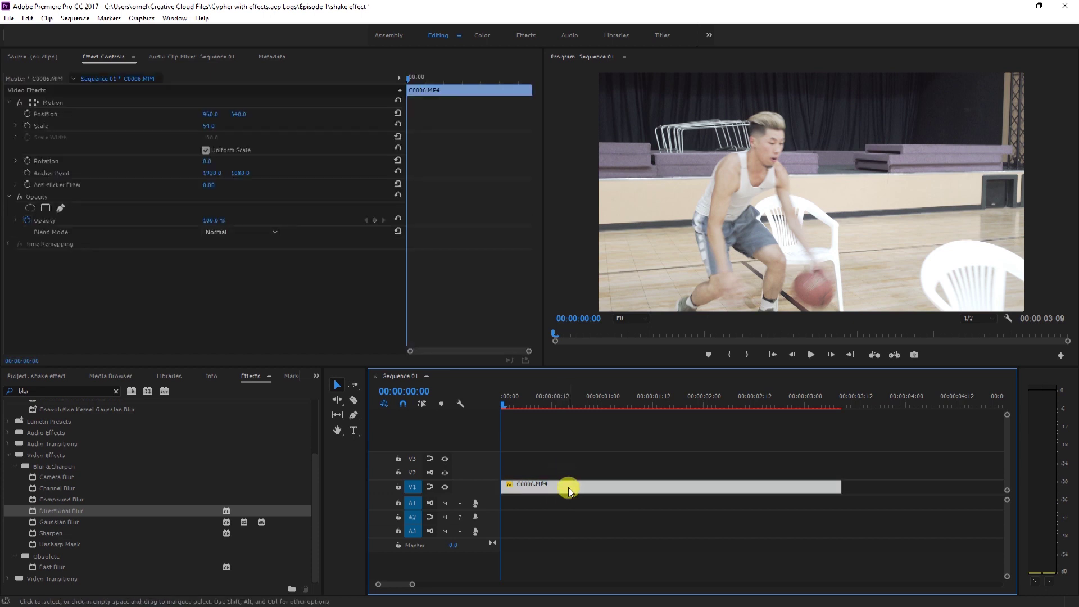
left_click_drag(568, 491, 568, 478)
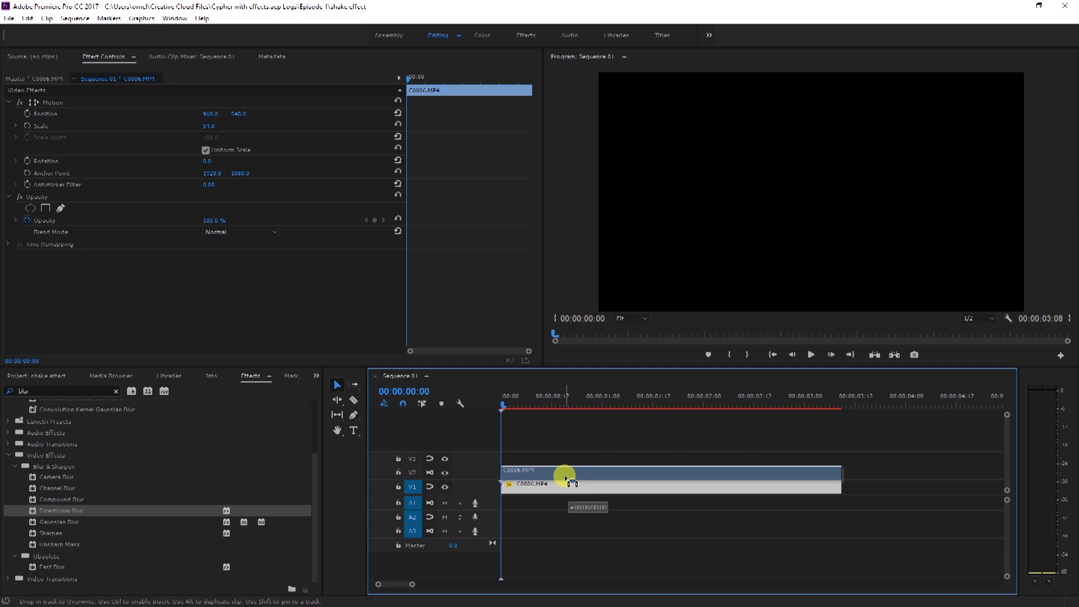
left_click_drag(565, 477, 565, 476)
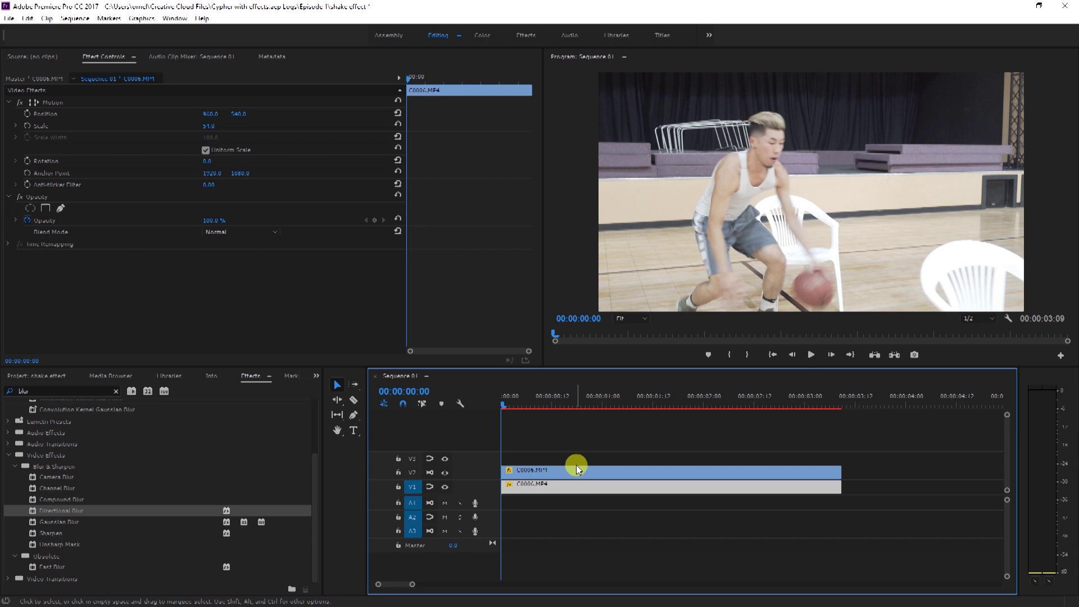
- Reverse the speed of the clip copy on V2
left_click(562, 481)
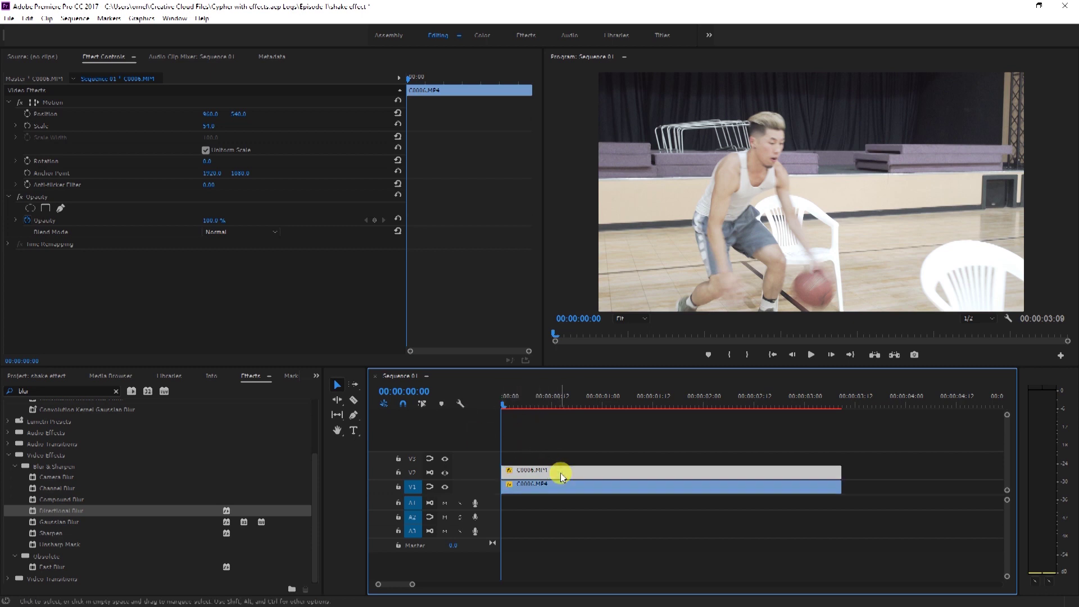
right_click(561, 473)
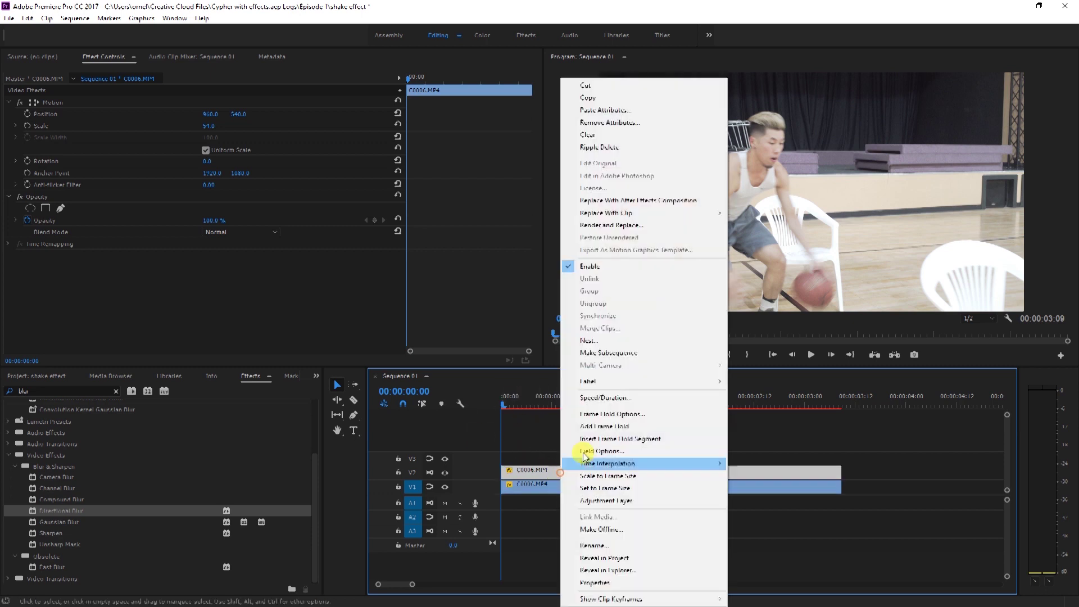
left_click(632, 397)
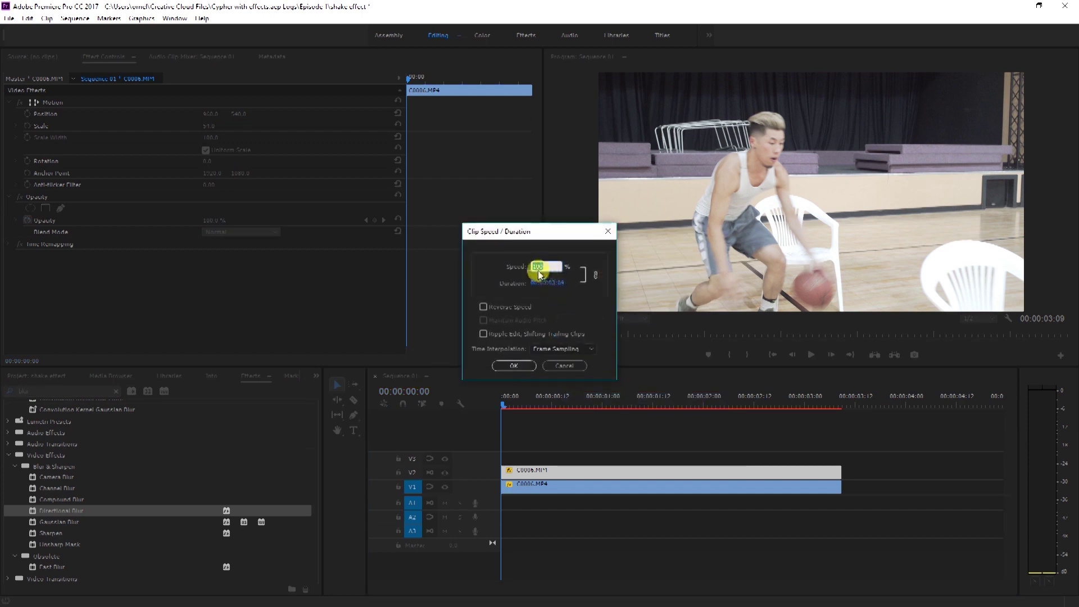
left_click(482, 306)
left_click(514, 365)
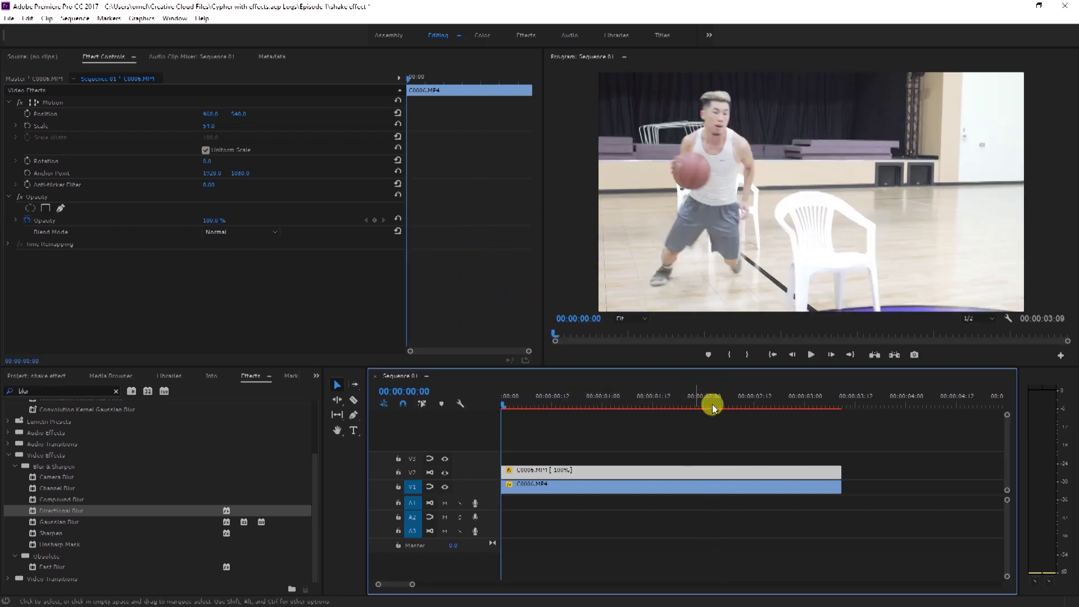
- Apply Directional Blur to the reversed V2 clip and set its Blur Length to 62
key("space")
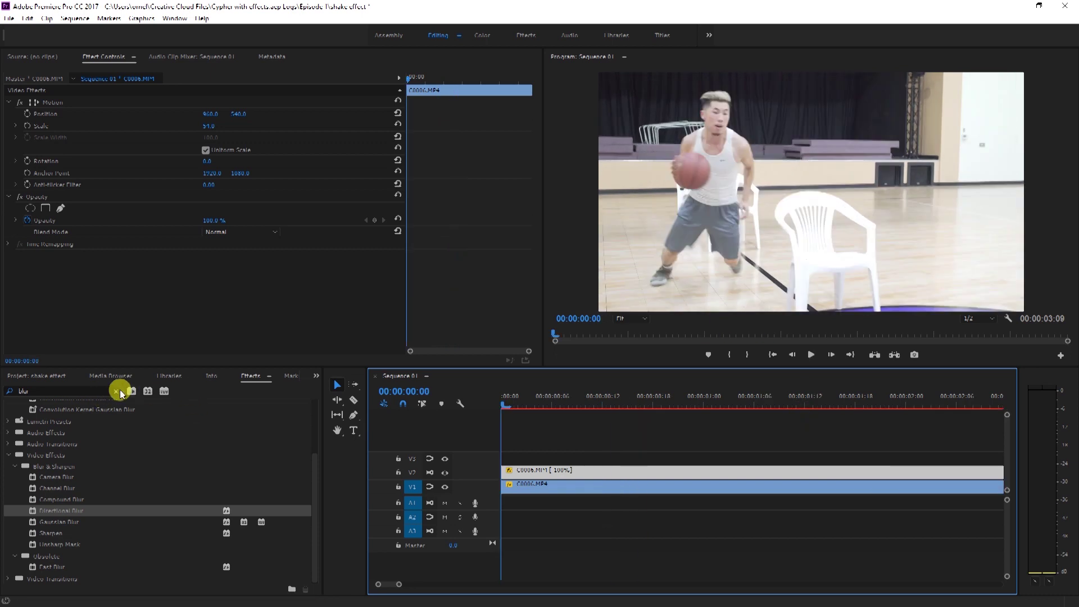
left_click(107, 388)
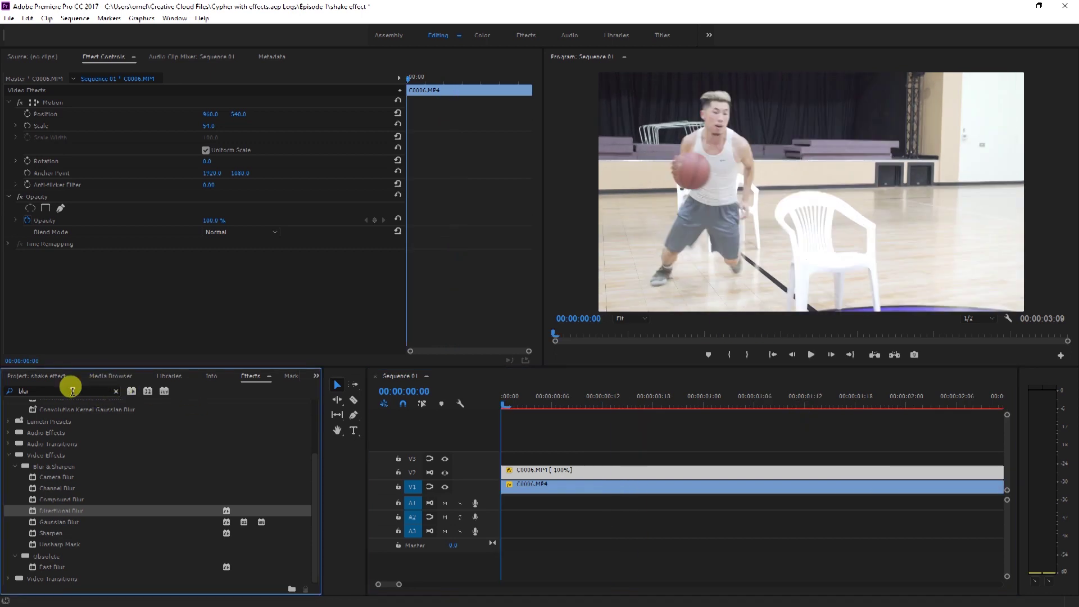
left_click_drag(53, 511, 556, 471)
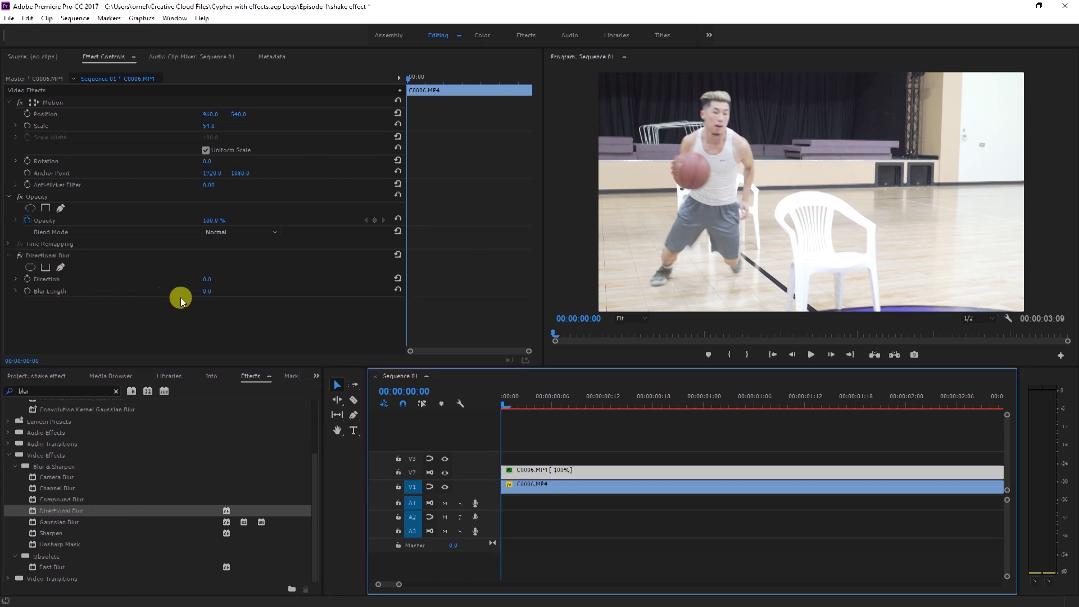
left_click_drag(207, 295, 240, 295)
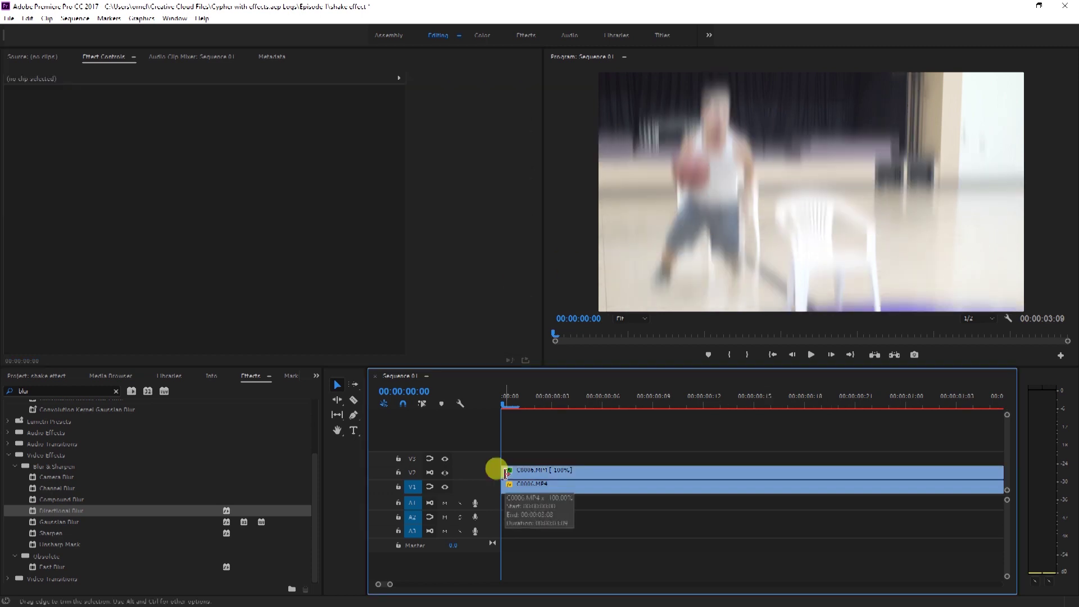
- Trim the blurred V2 clip to start at 00:00:00:12 and remove everything after 00:00:01:01
left_click_drag(503, 471, 709, 465)
left_click_drag(491, 392, 837, 396)
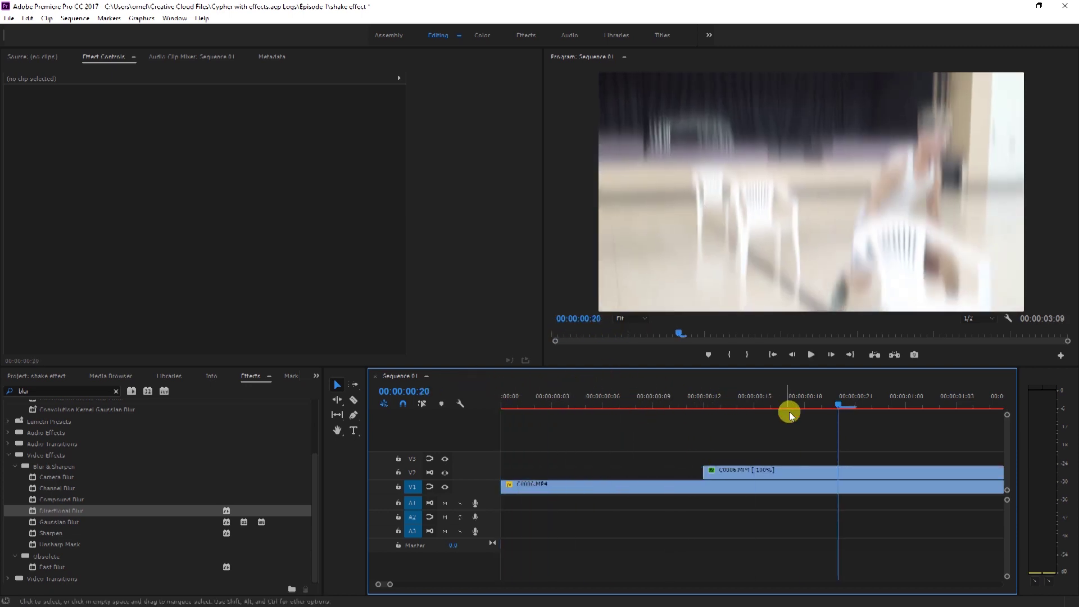
key("minus")
left_click_drag(668, 393, 713, 396)
key("c")
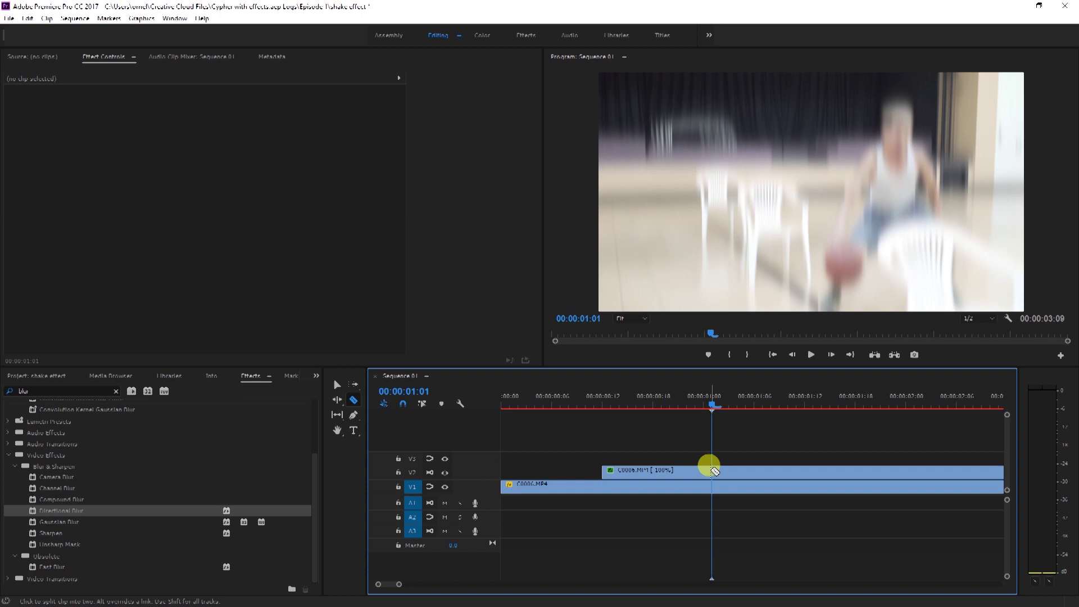
left_click(713, 474)
key("v")
left_click(758, 474)
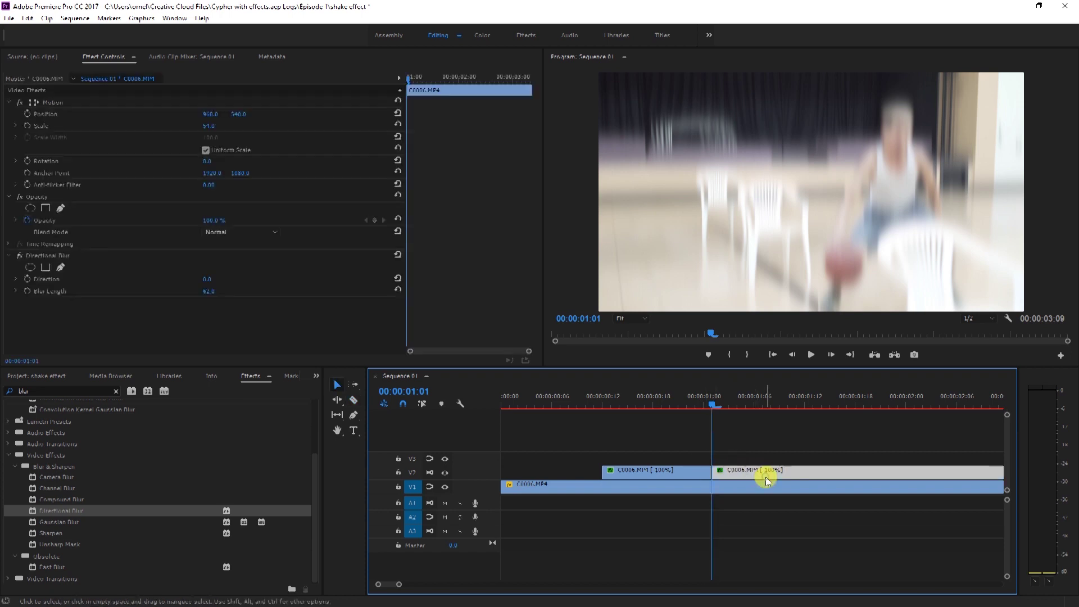
key("Delete")
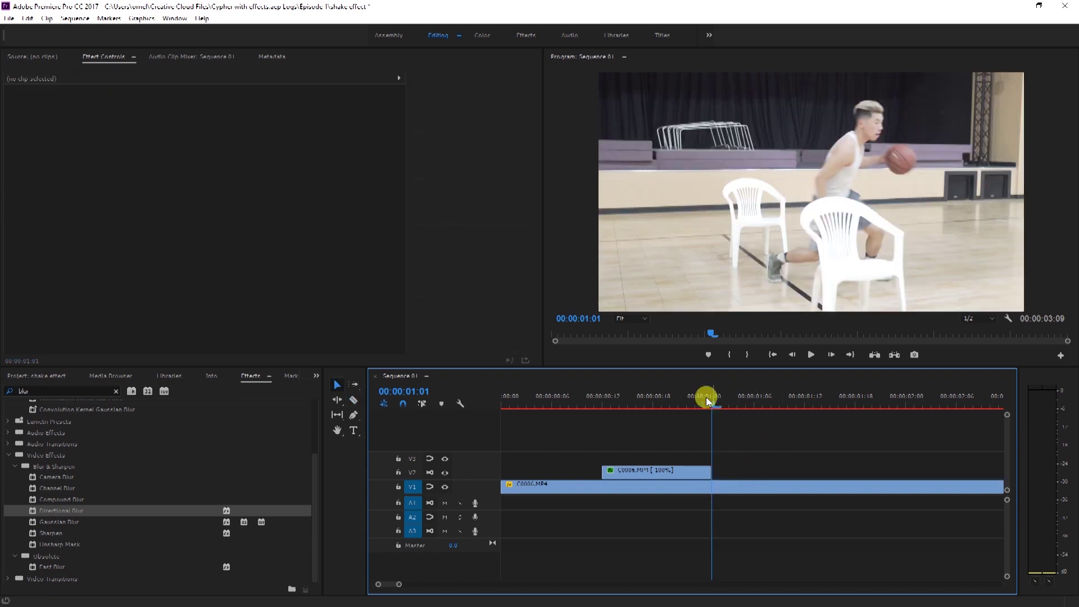
- Split the remaining blurred V2 clip into consecutive one-frame pieces from 00:00:00:12 to its end
left_click_drag(708, 398, 605, 405)
key("=")
key("c")
left_click(719, 470)
left_click(736, 471)
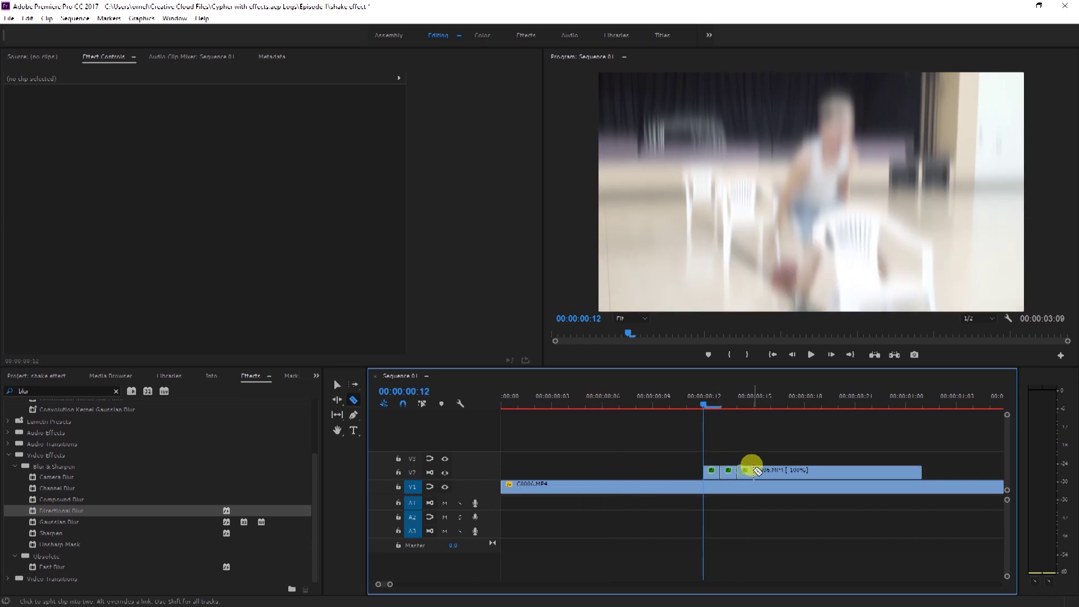
left_click(753, 471)
left_click(790, 470)
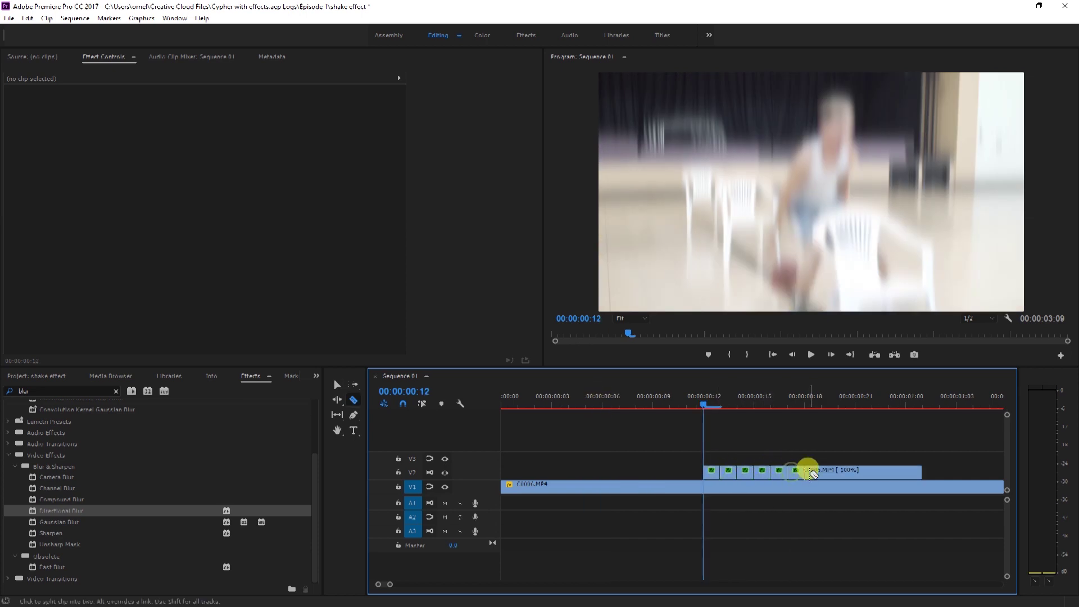
left_click(807, 470)
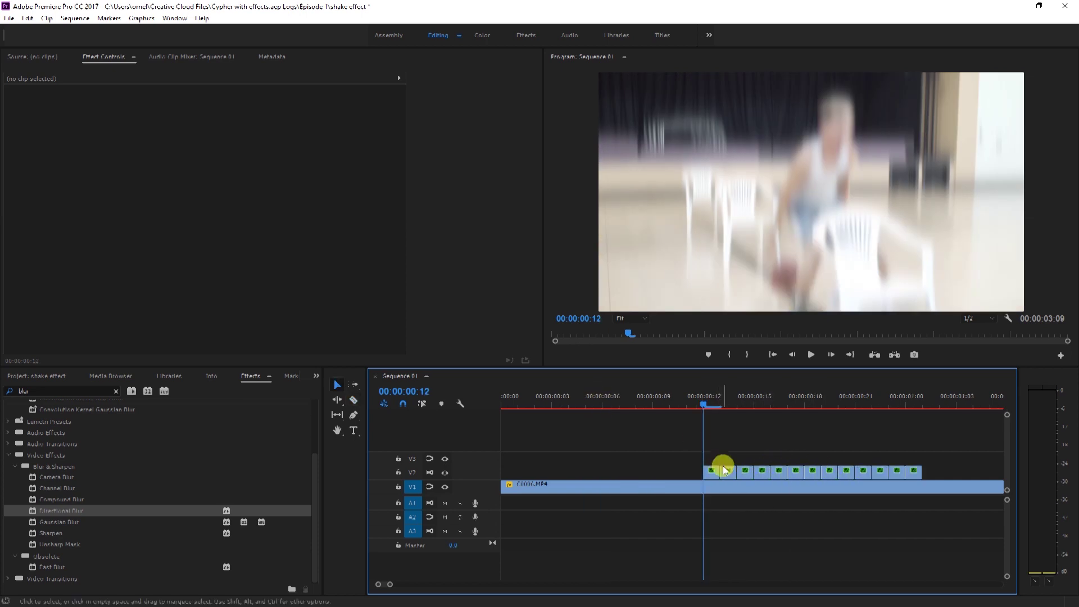
- Delete every second one-frame piece on V2, leaving one-frame gaps between the blurred pieces
left_click(723, 470)
key("Delete")
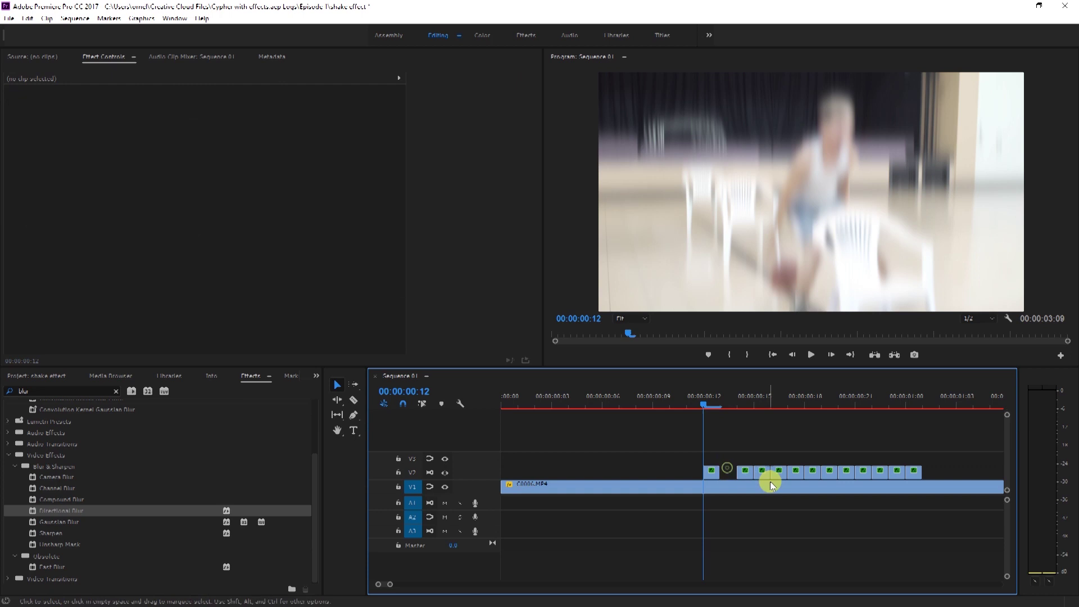
left_click(763, 472)
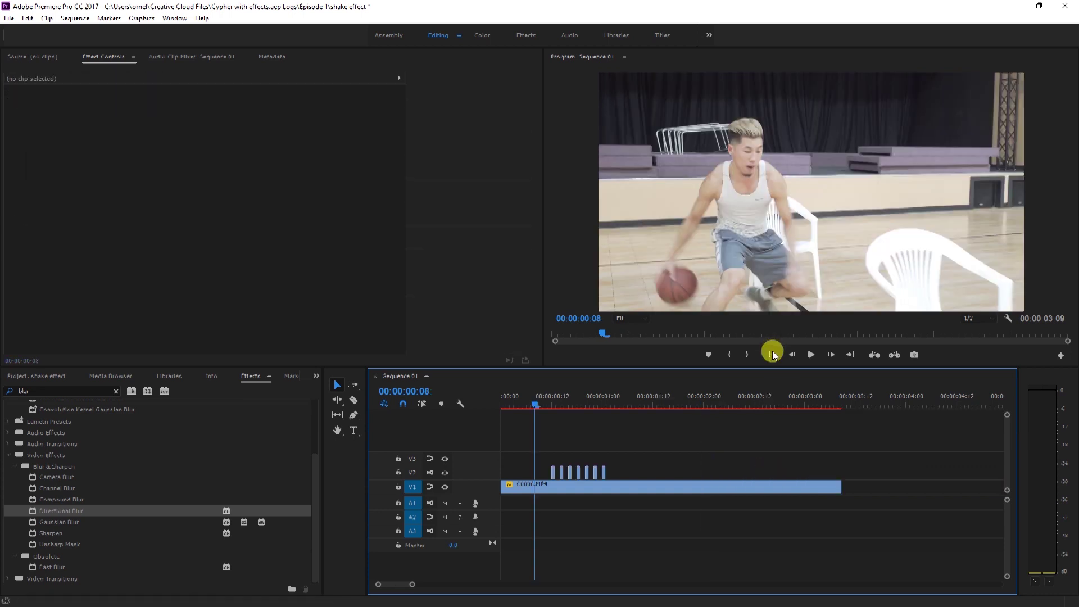
- Play the sequence from the start to check the flickering blur
left_click(772, 355)
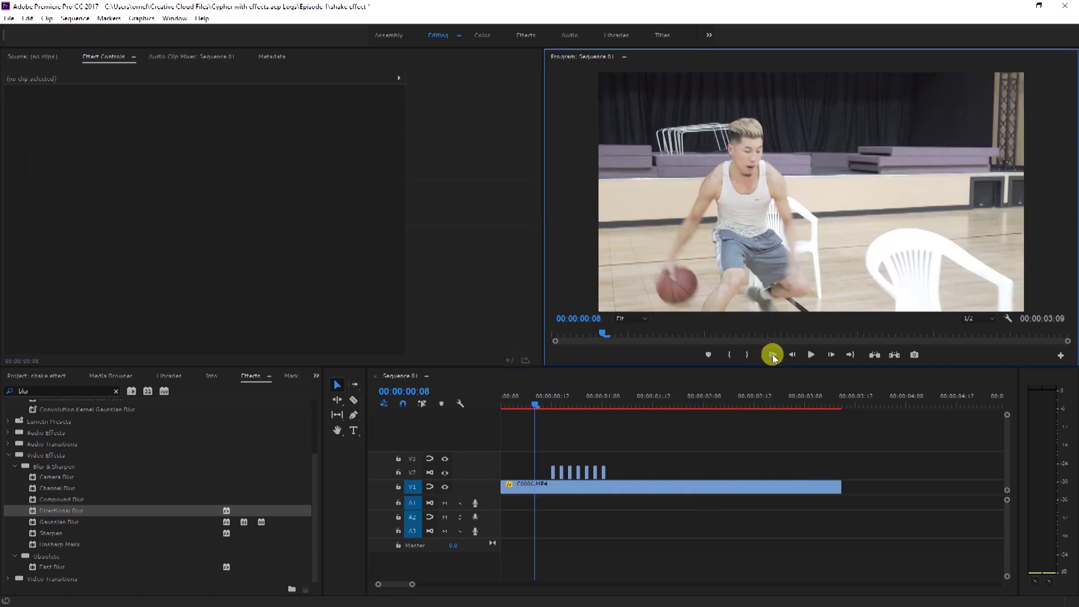
key("space")
key("space")
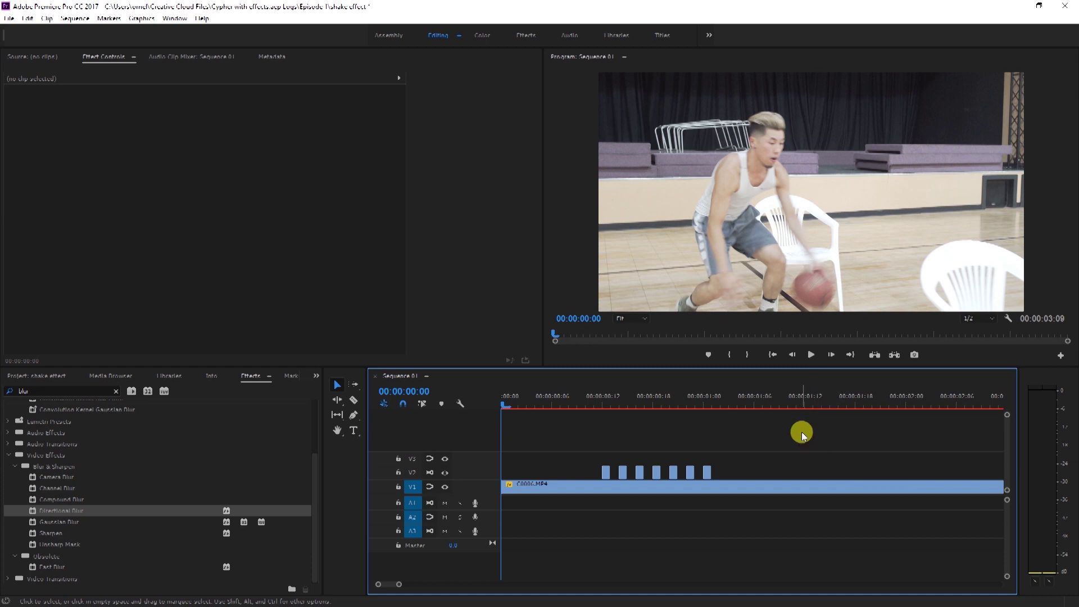
key("space")
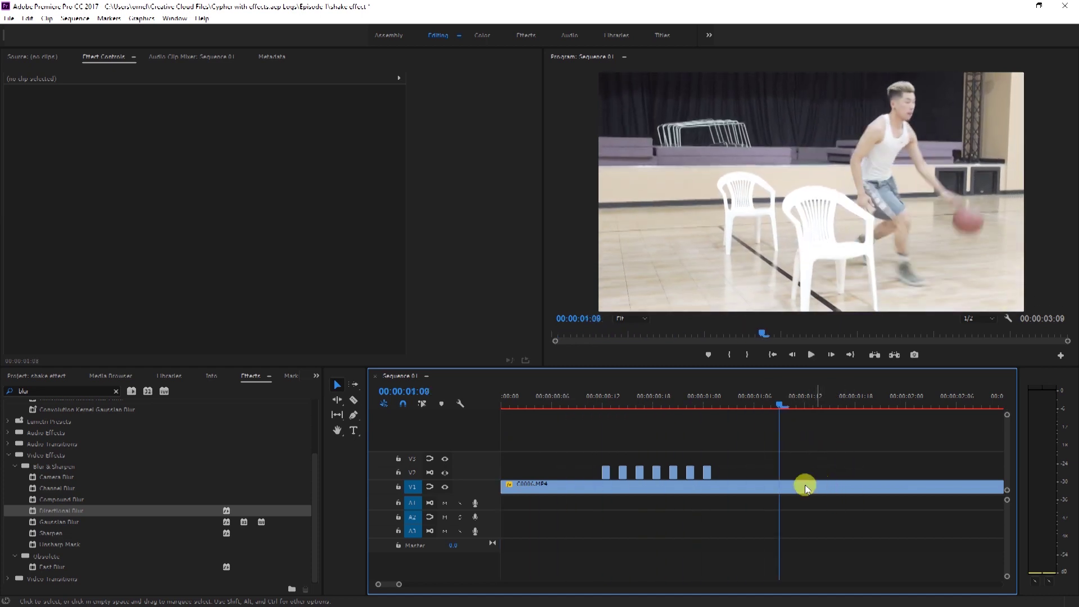
- Split the V1 clip at 00:00:01:09 and set the Scale of its second part to 66
key("c")
left_click(779, 485)
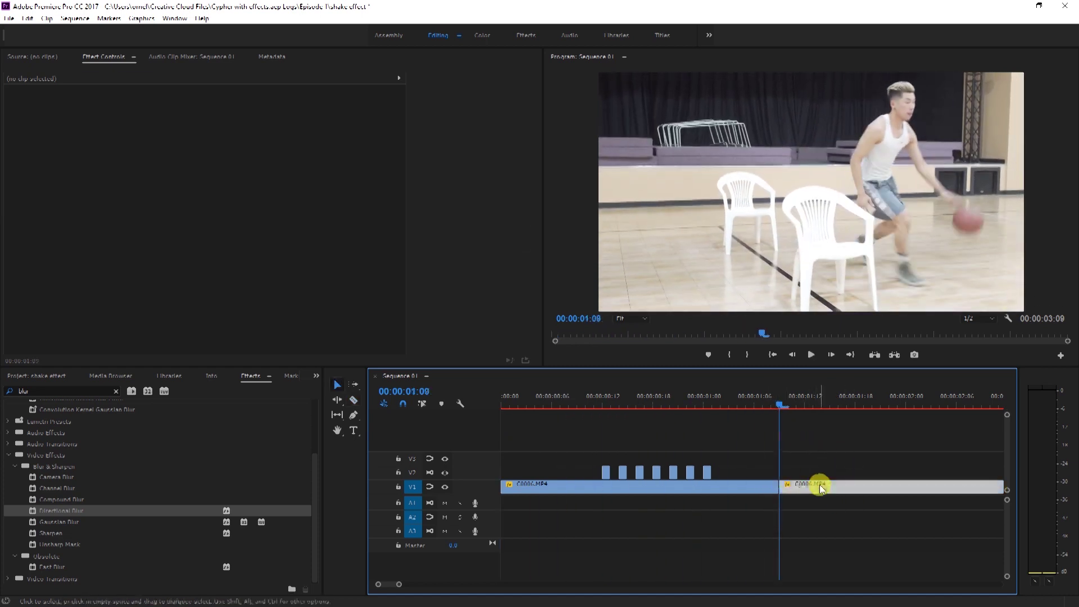
key("v")
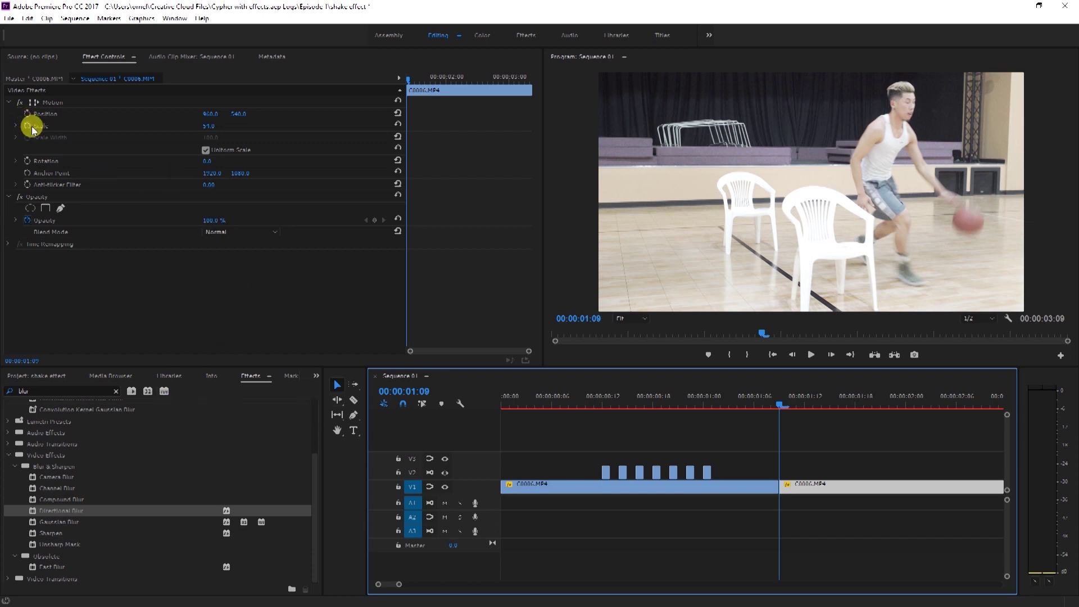
left_click_drag(209, 126, 215, 126)
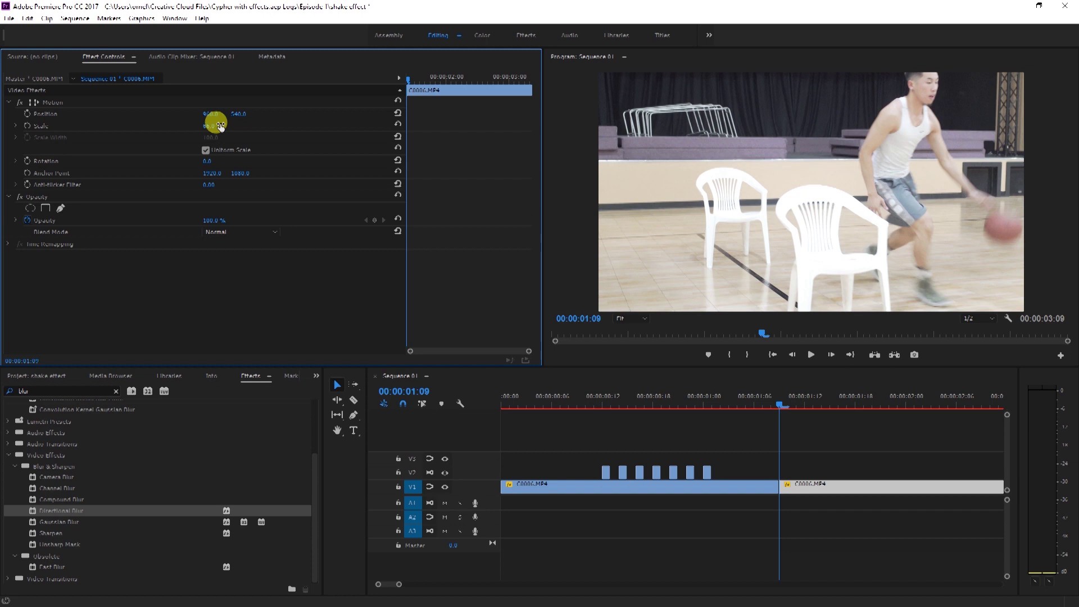
- Start Position keyframing on the second V1 clip at 00:00:01:09 and set vertical Position to 580 one frame further on
left_click(28, 114)
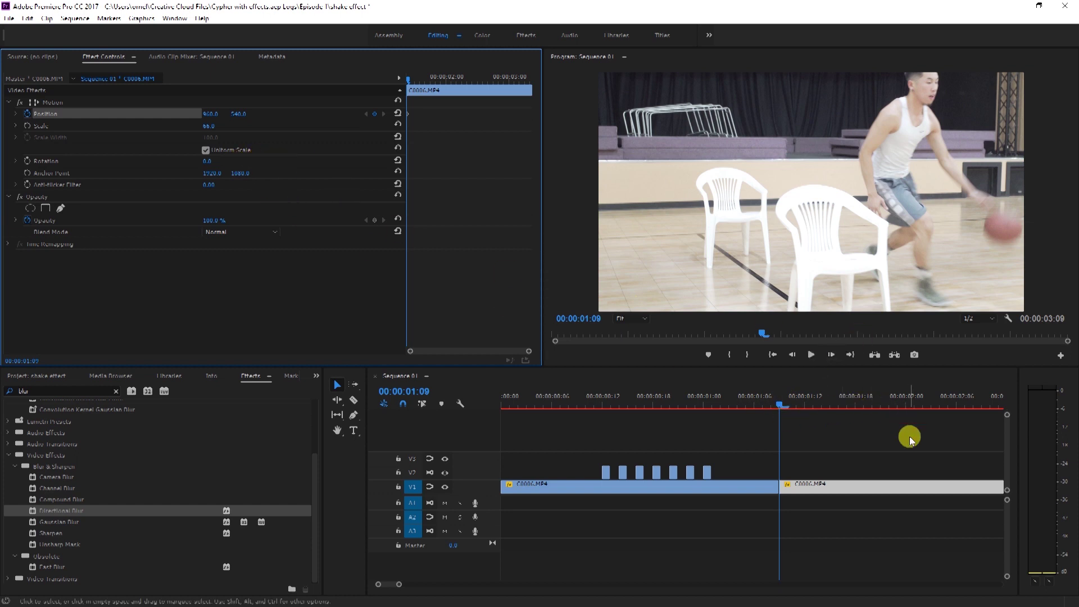
key("equal")
key("equal")
key("equal")
key("Right")
left_click_drag(236, 114, 259, 114)
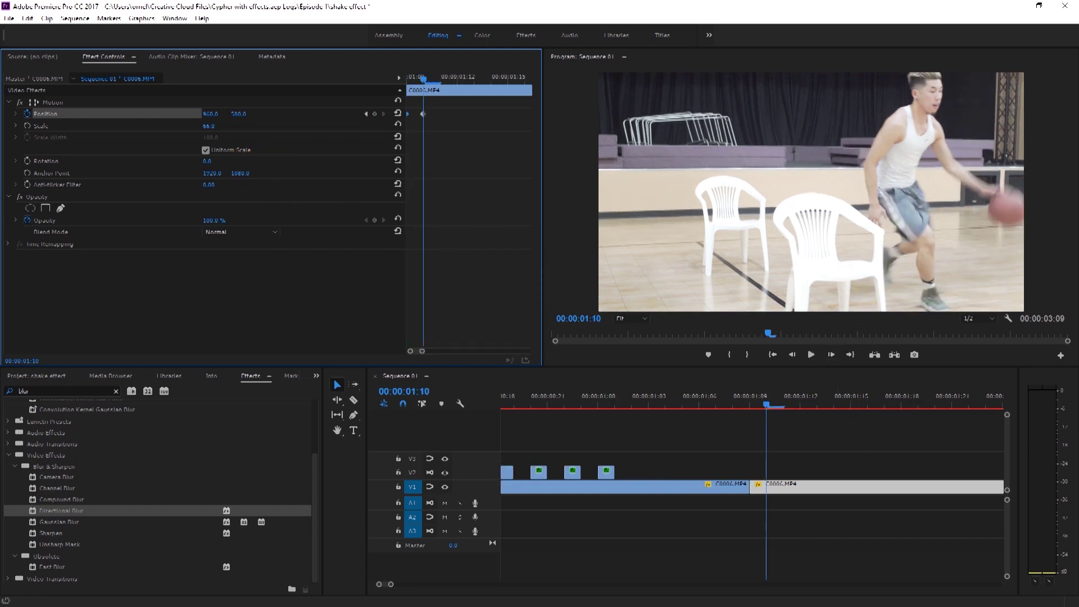
- Add Position keyframes on each frame from 00:00:01:11 to 00:00:01:15, shifting the clip up and down and ending at vertical position 544
key("Right")
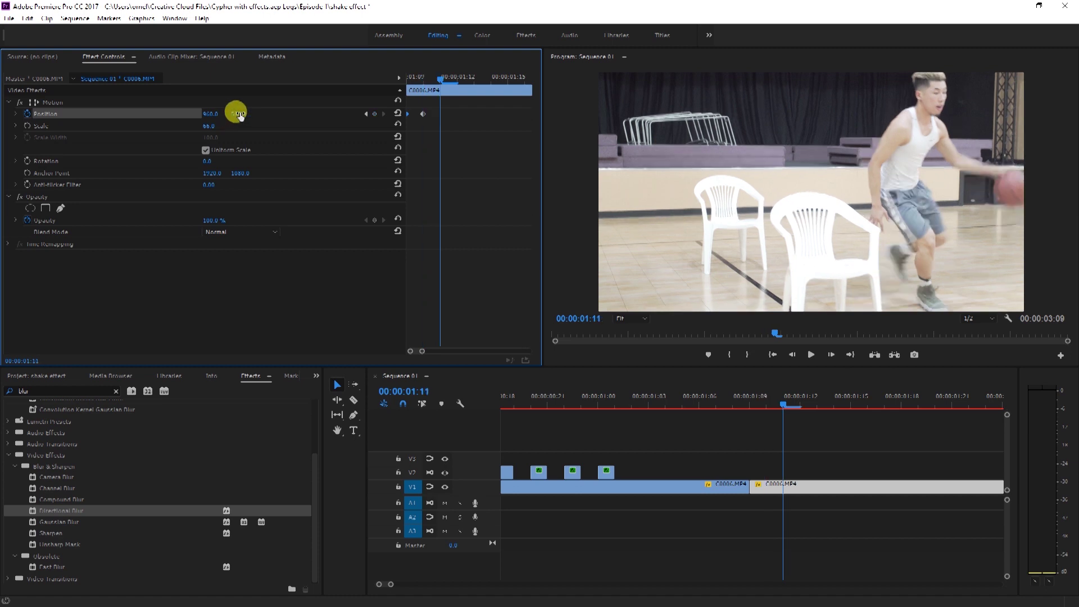
mouse_move(238, 115)
left_mouse_down()
mouse_move(213, 114)
mouse_move(263, 114)
mouse_move(222, 112)
left_mouse_up()
key("Right")
key("Right")
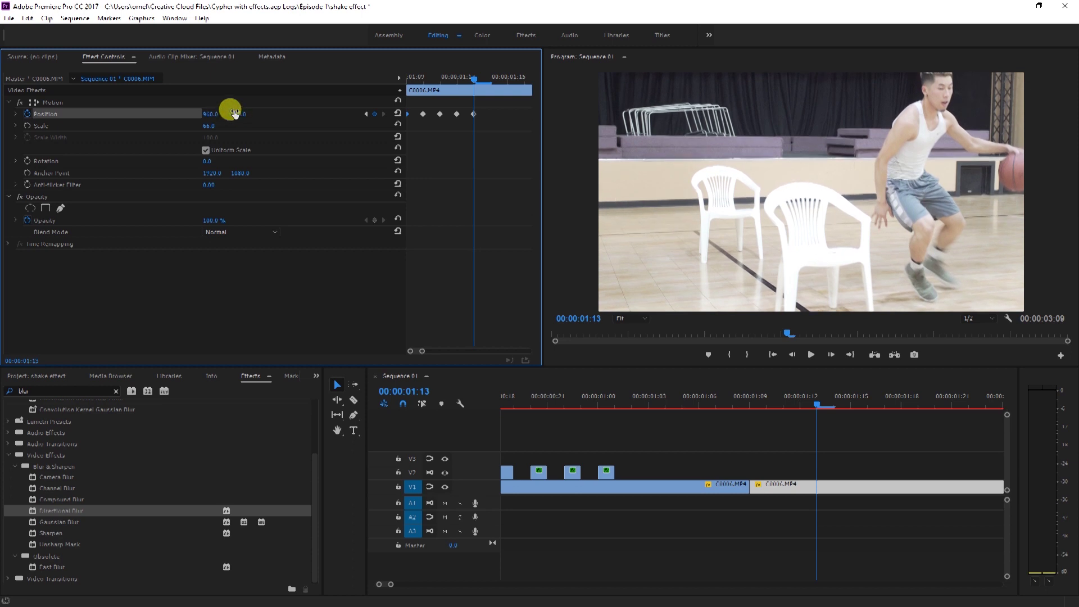
key("Right")
left_click_drag(231, 114, 239, 114)
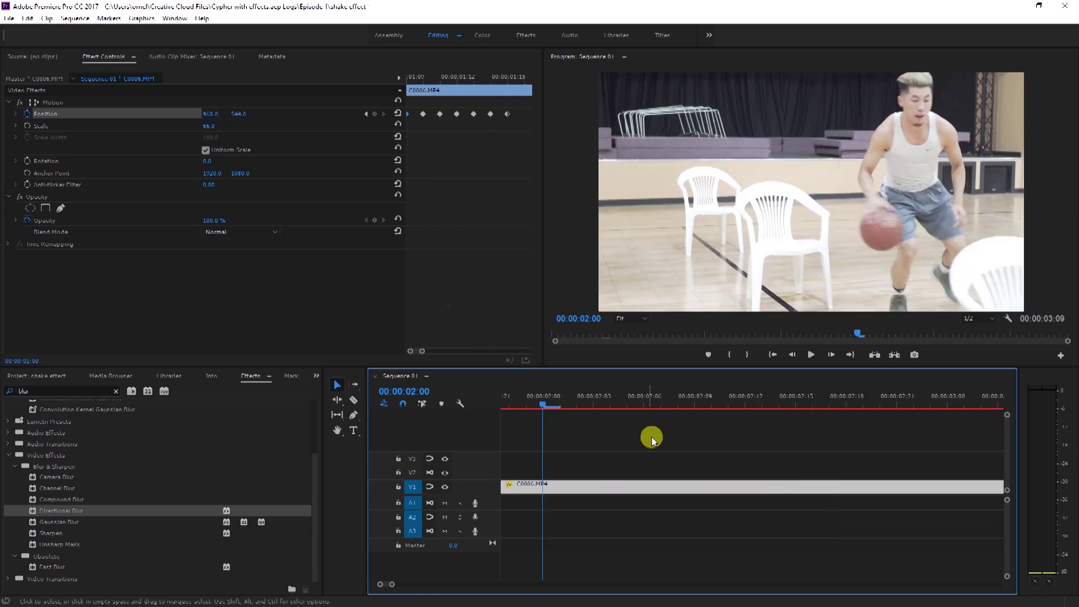
- Play the sequence from the start to review the flickering blur together with the vertical shake
left_click(652, 437)
key("minus")
key("minus")
key("minus")
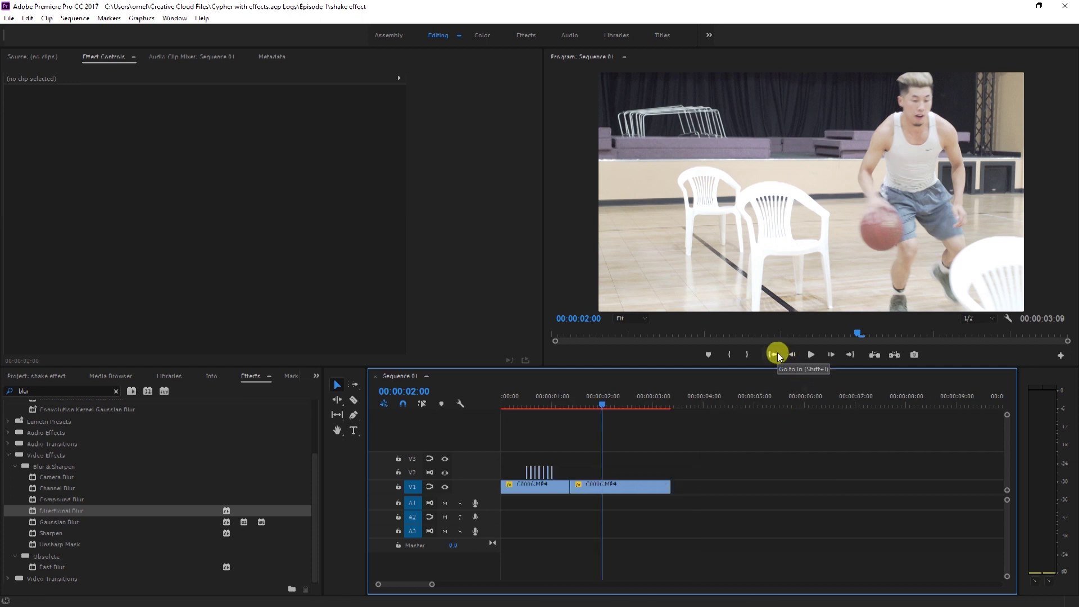
left_click(774, 355)
key("space")
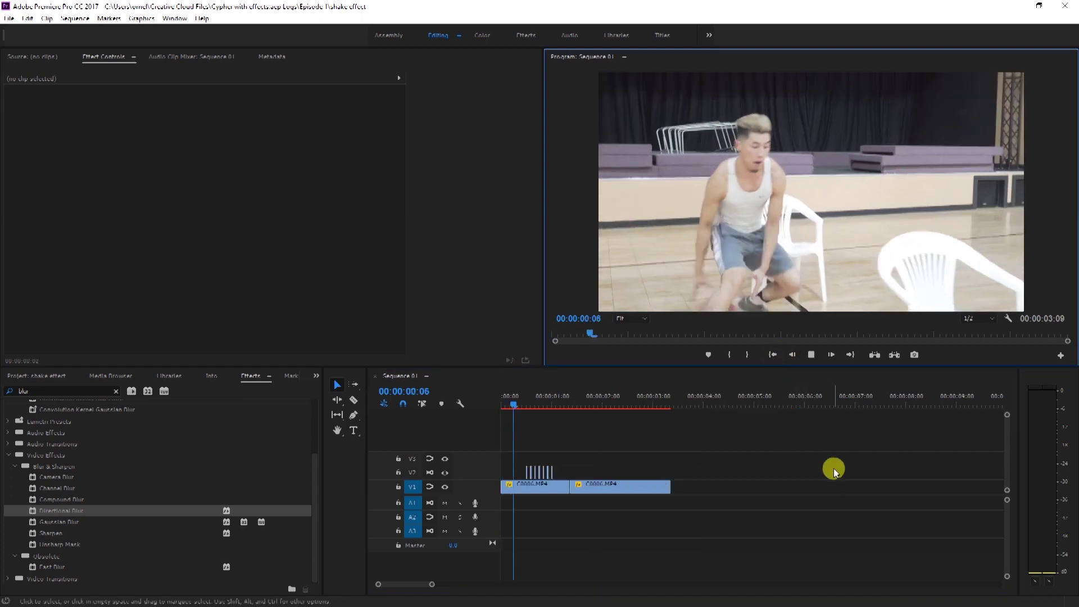
key("space")
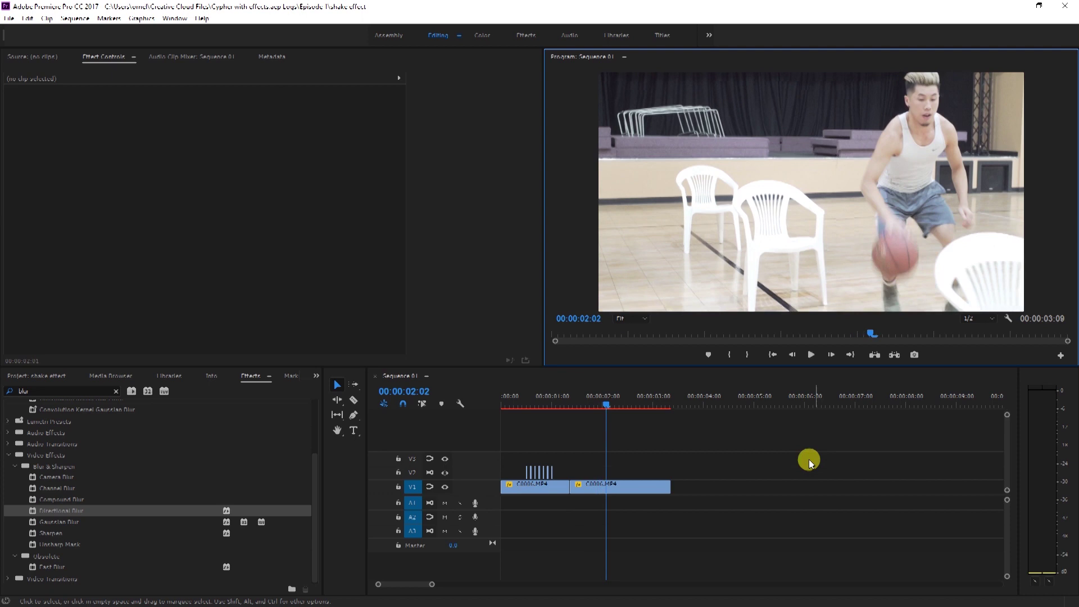
- Split the second V1 clip at 00:00:02:08
left_click(749, 437)
key("equal")
key("equal")
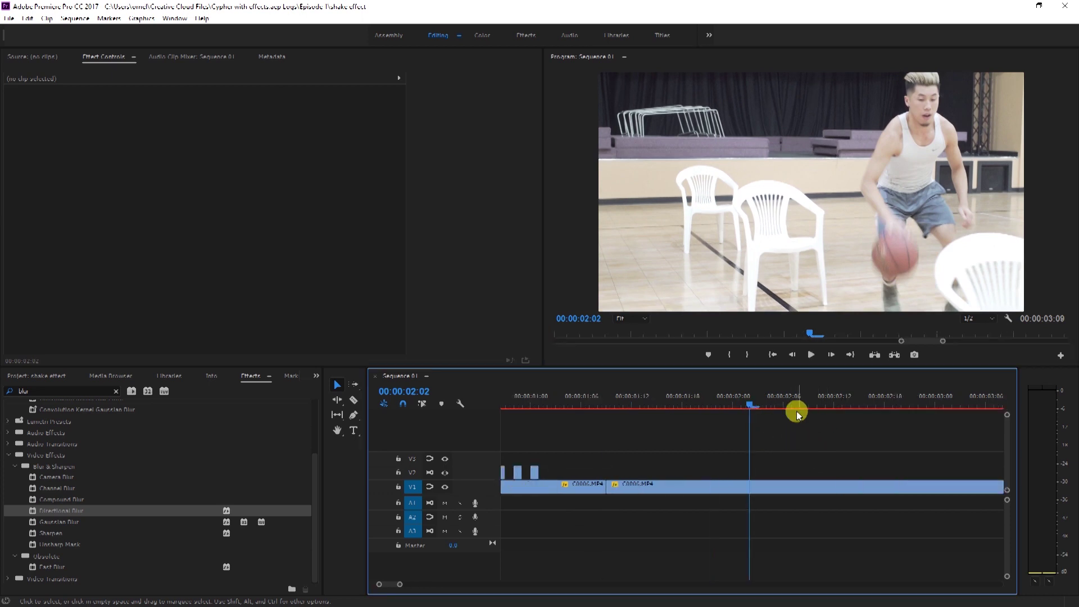
left_click_drag(726, 390, 791, 390)
key("minus")
key("equal")
key("c")
left_click(751, 487)
key("v")
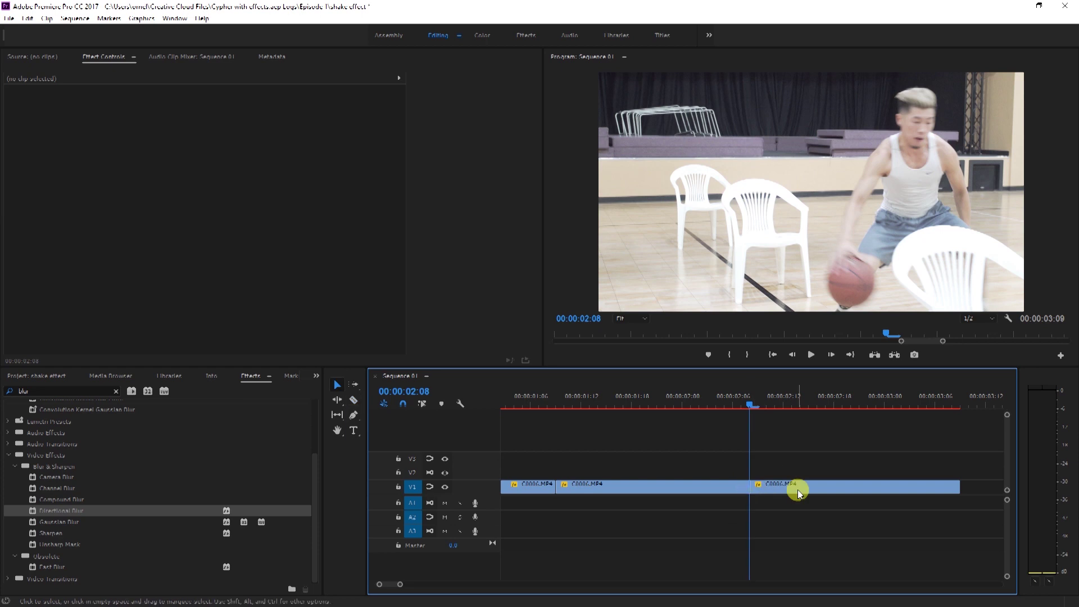
- Duplicate the V1 clip that starts at 00:00:02:08 onto V2, directly above the original
left_click(797, 492)
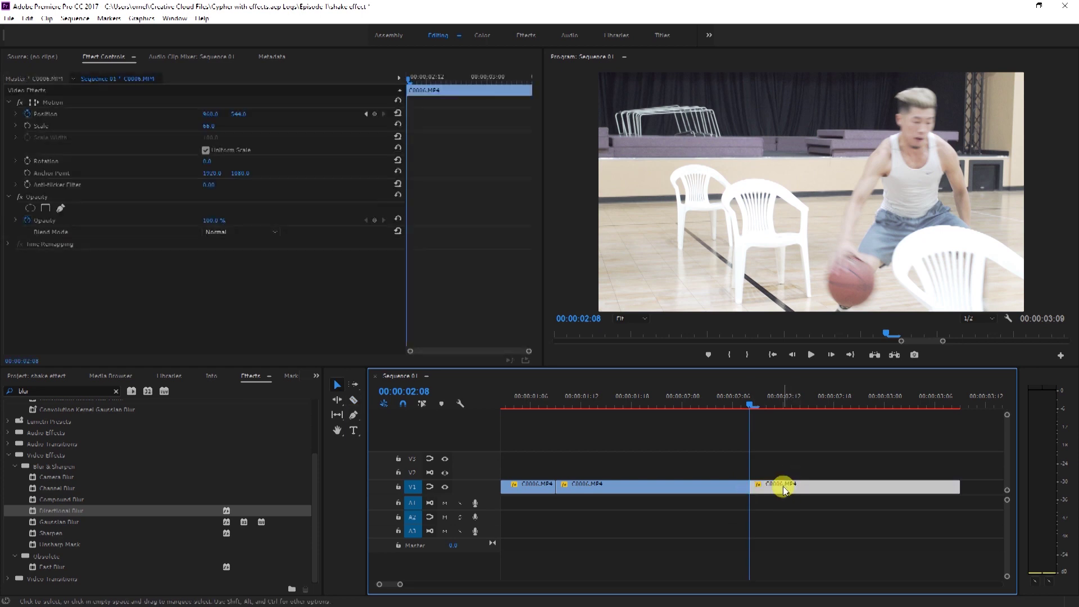
key("alt")
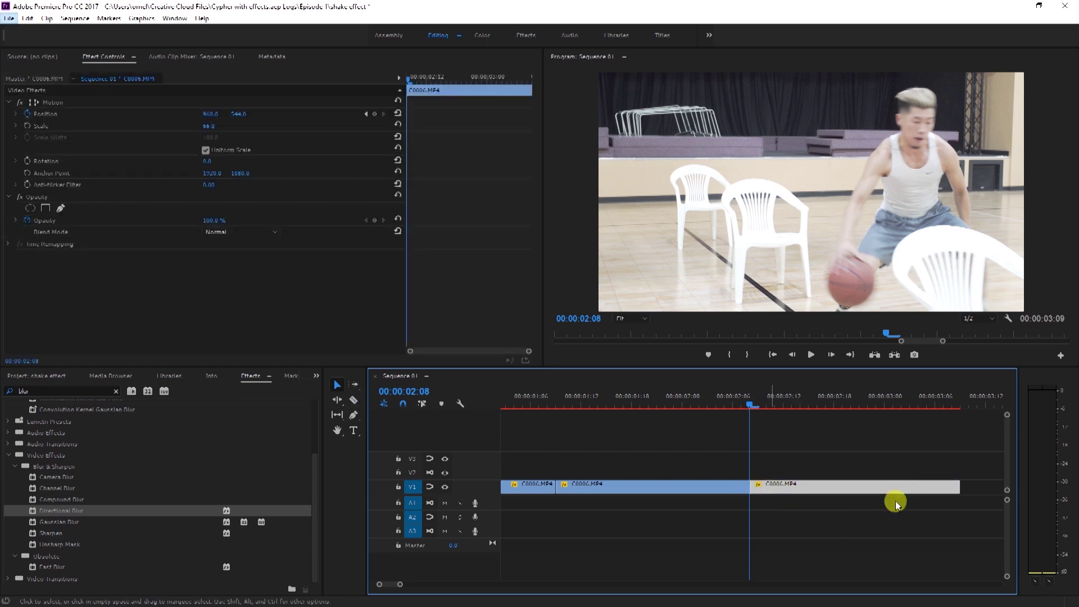
left_click_drag(790, 490, 787, 478)
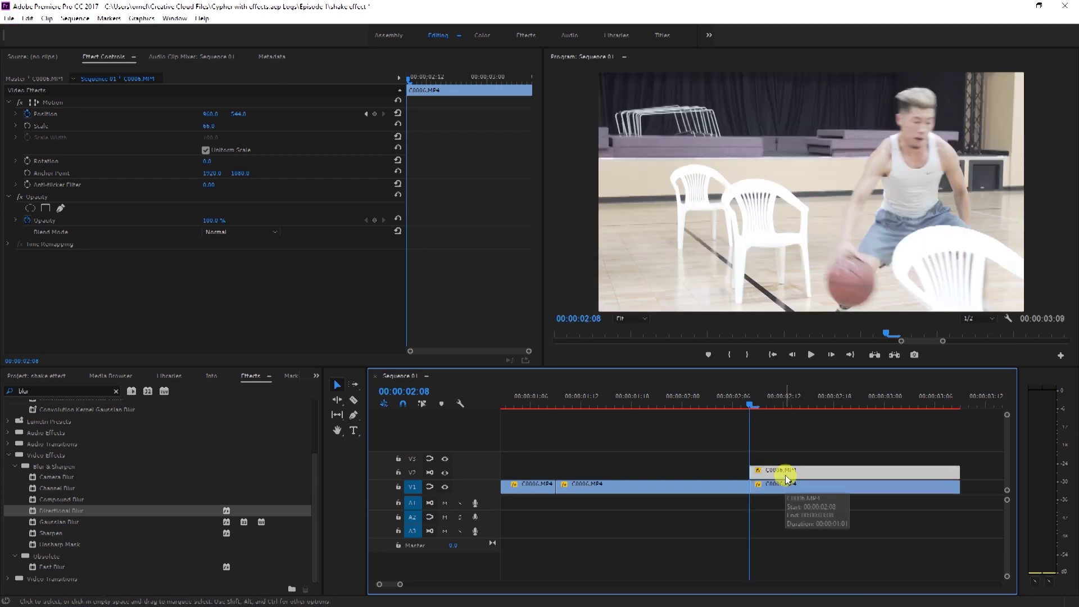
- Turn off Opacity keyframing on the V2 copy, set its Opacity to 50% and enlarge its Scale to 74
left_click(29, 221)
left_click(209, 220)
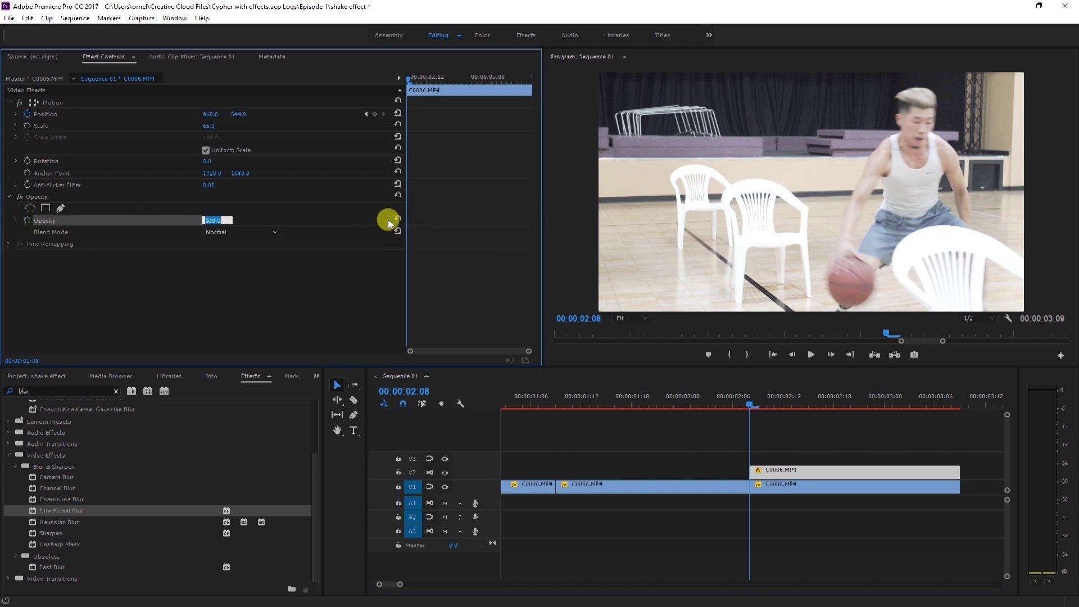
type("50")
left_click(280, 314)
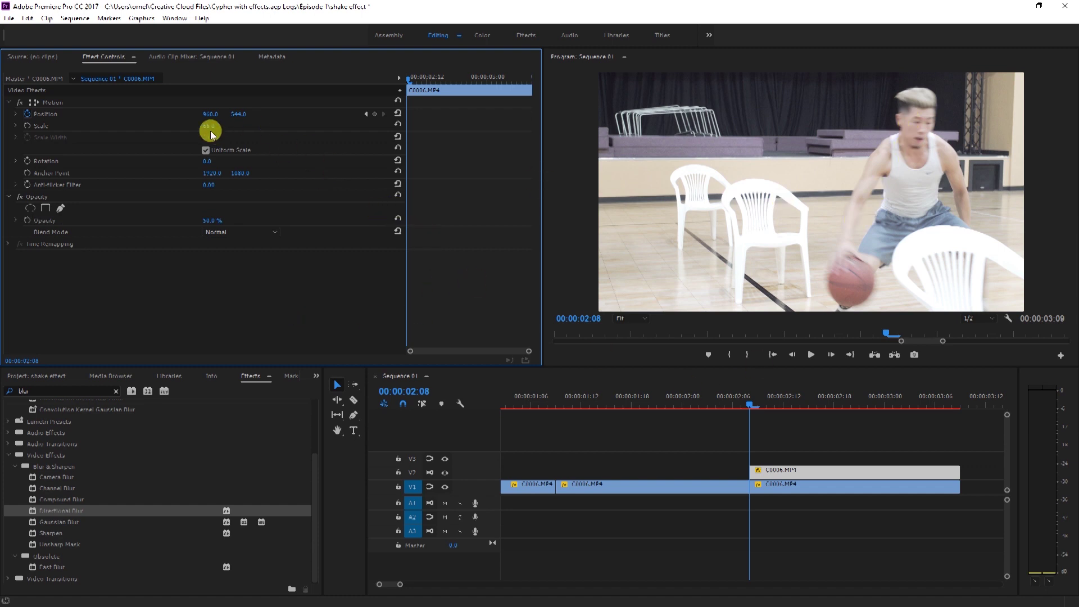
left_click_drag(211, 135, 207, 127)
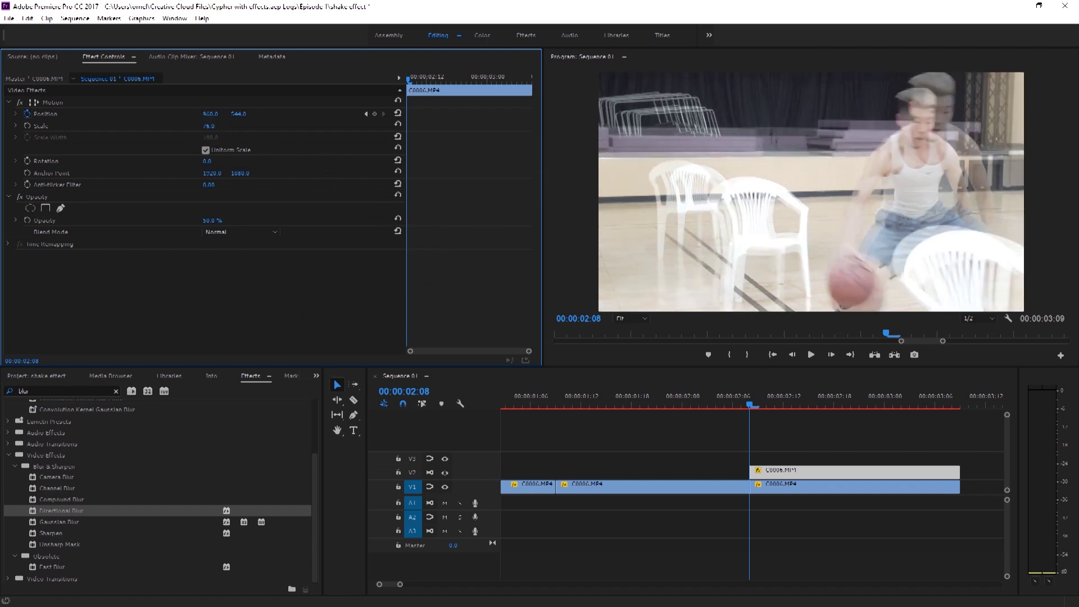
- Split the semi-transparent V2 copy at every frame from 00:00:02:09 to 00:00:02:17
left_click(776, 434)
key("minus")
key("minus")
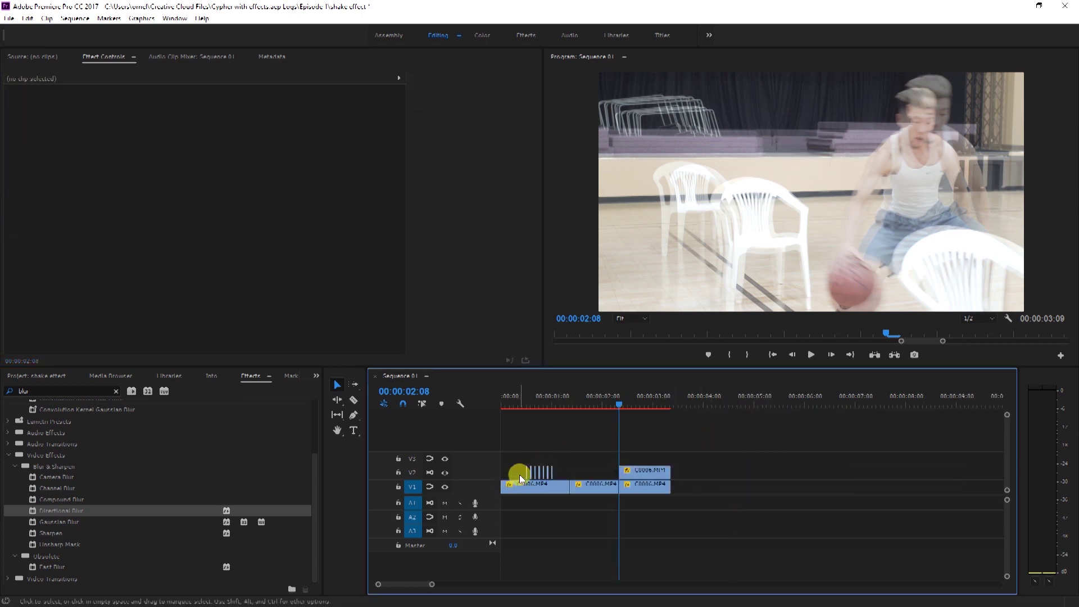
key("equal")
key("equal")
key("equal")
key("Right")
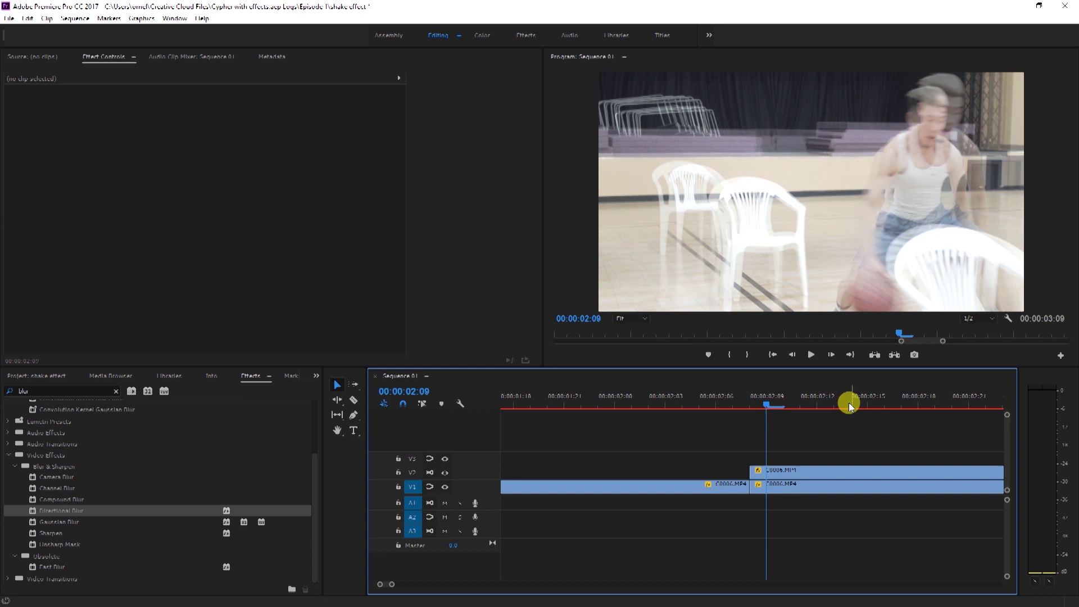
key("c")
left_click(767, 470)
key("Right")
left_click(784, 470)
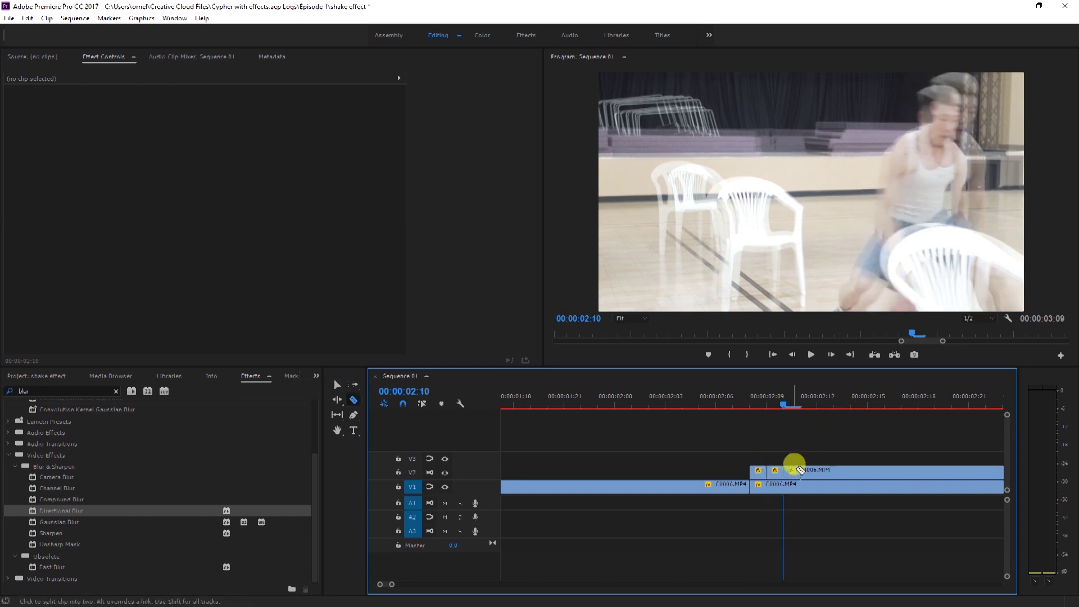
key("Right")
left_click(800, 470)
key("Right")
left_click(818, 470)
key("Right")
left_click(834, 469)
key("Right")
left_click(865, 470)
key("Right")
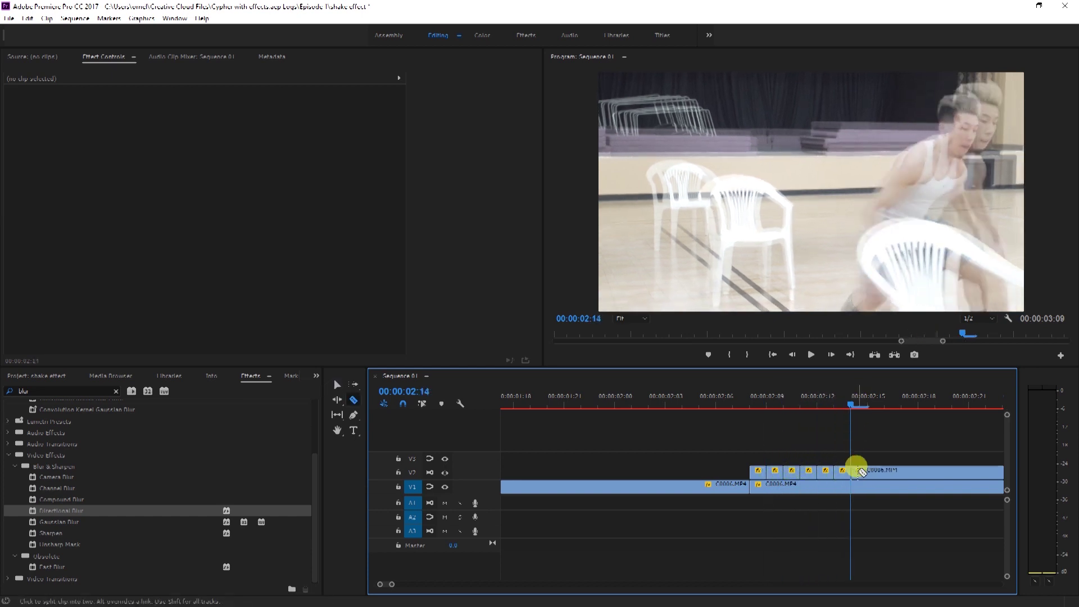
left_click(872, 469)
key("Right")
left_click(897, 470)
key("Right")
left_click(904, 470)
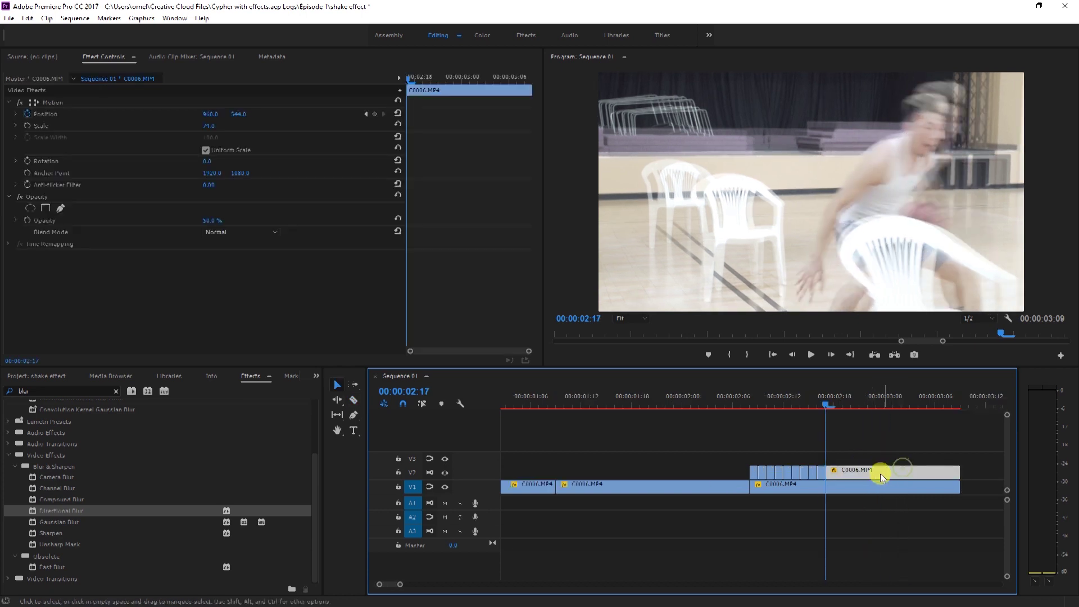
- Delete the V2 remainder after 00:00:02:17 and every second one-frame piece, starting with the one at 00:00:02:09
left_click(765, 398)
key("equal")
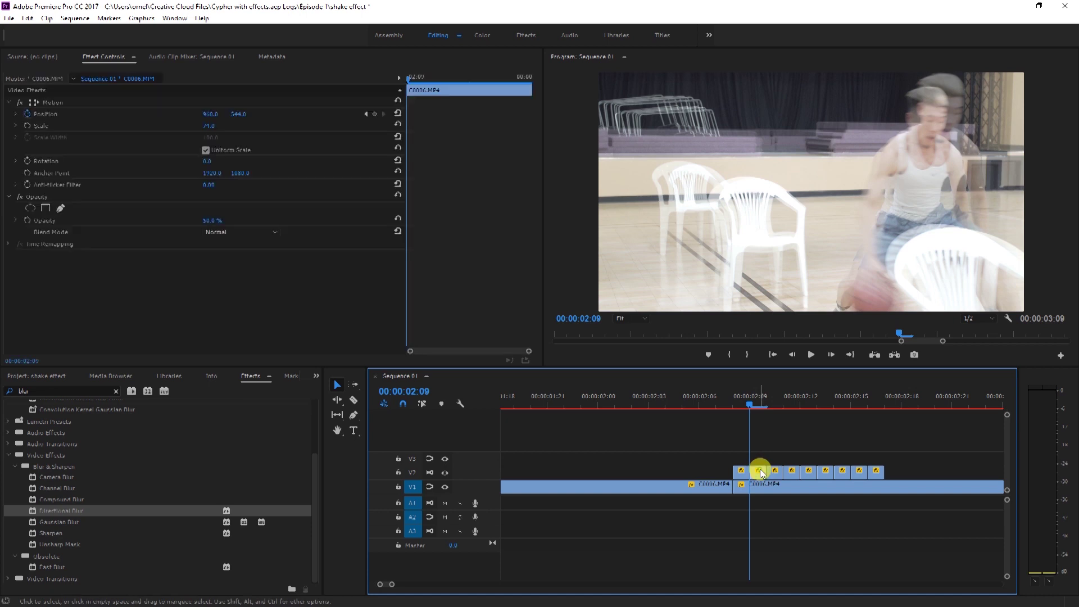
key("Delete")
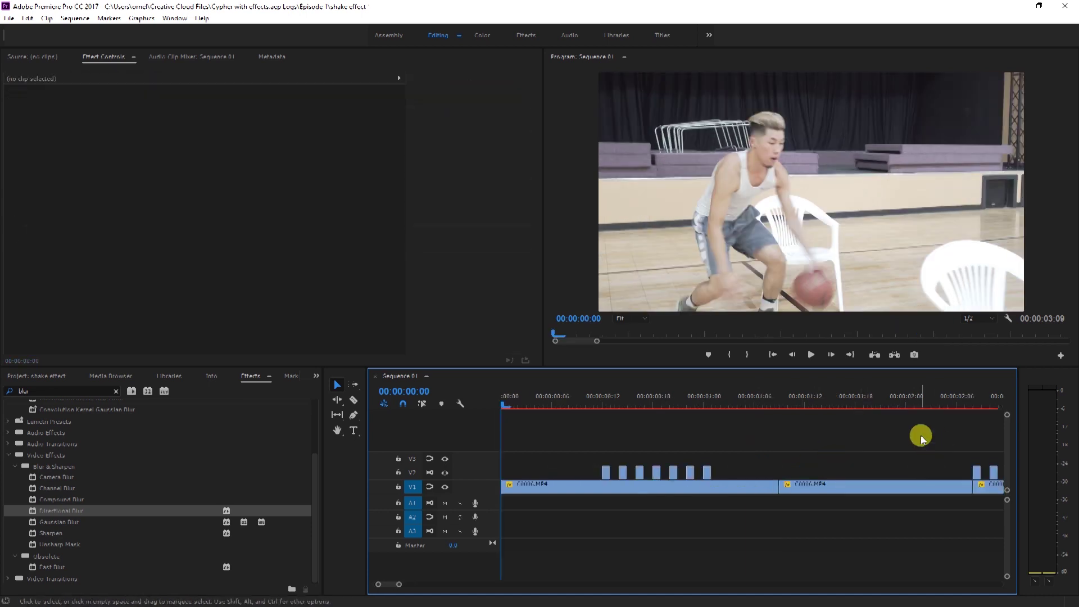
- Play the sequence from the start to review all three shake effects, first silent and again with the sound effects and music
key("space")
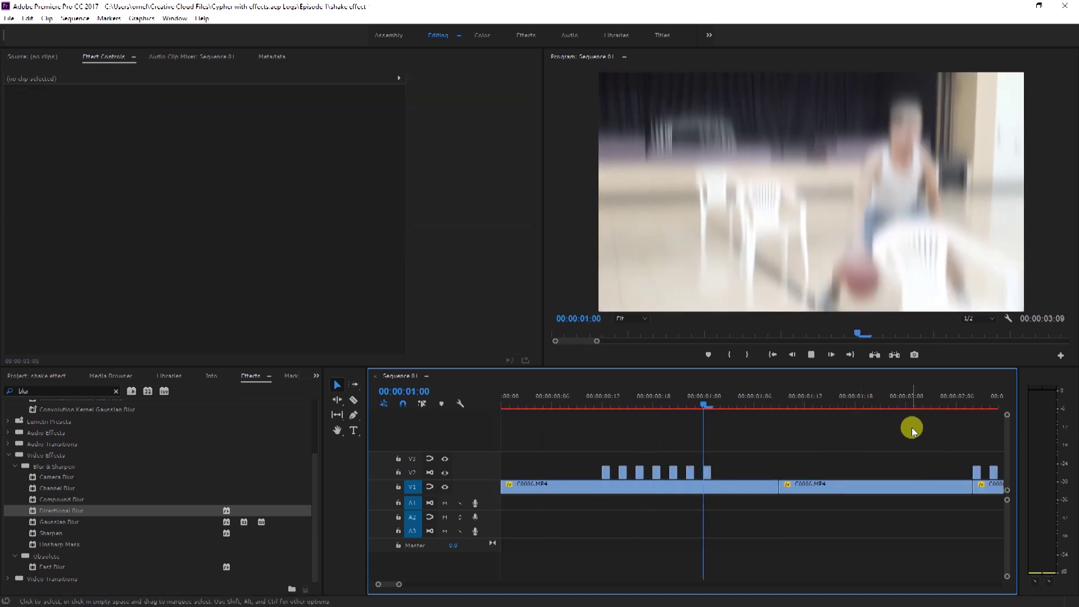
key("minus")
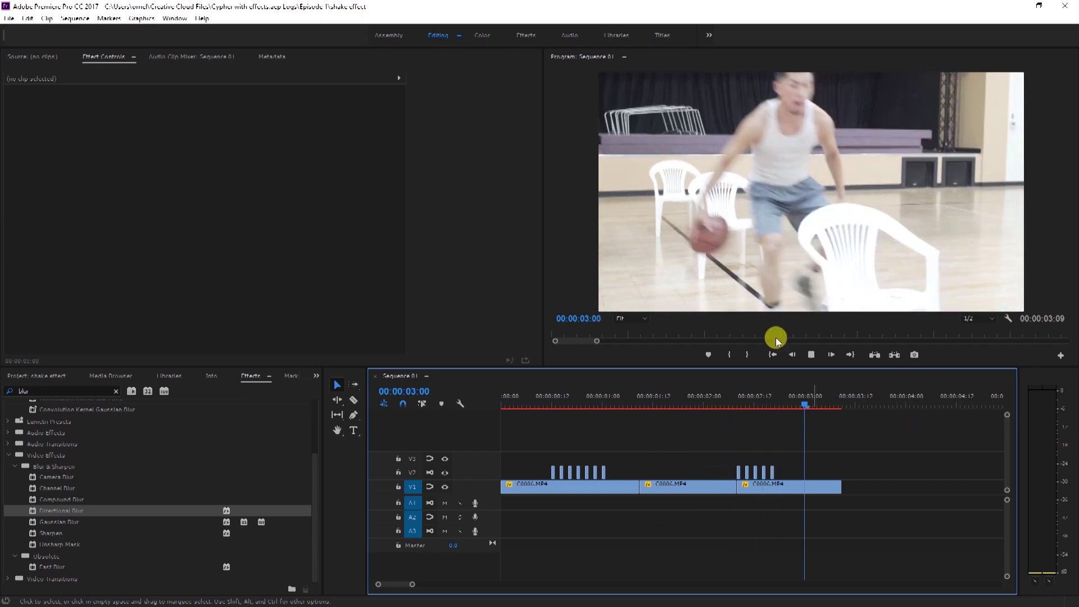
left_click(772, 355)
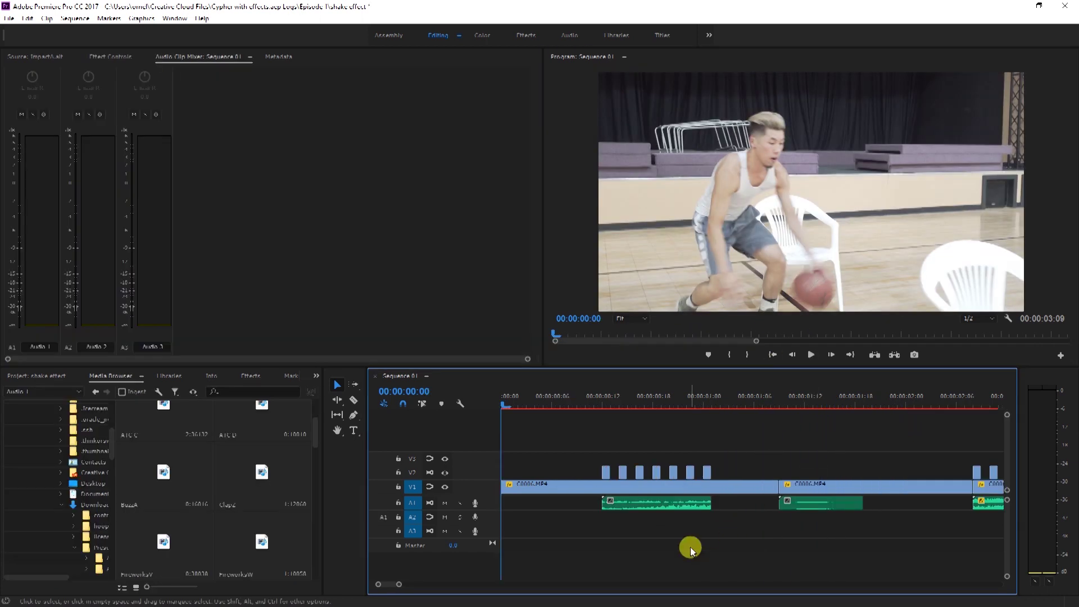
key("space")
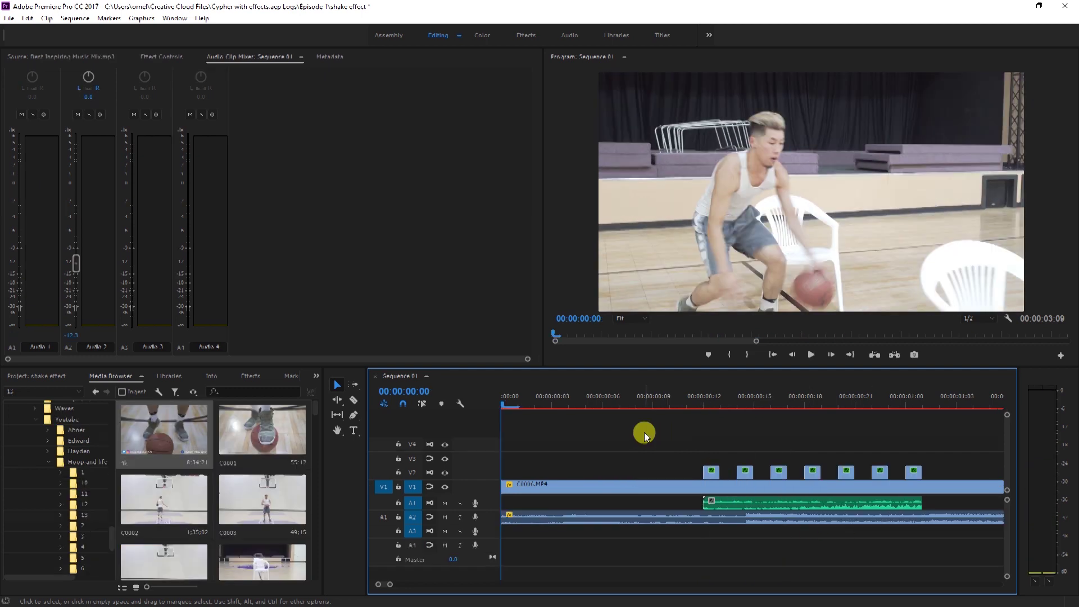
key("space")
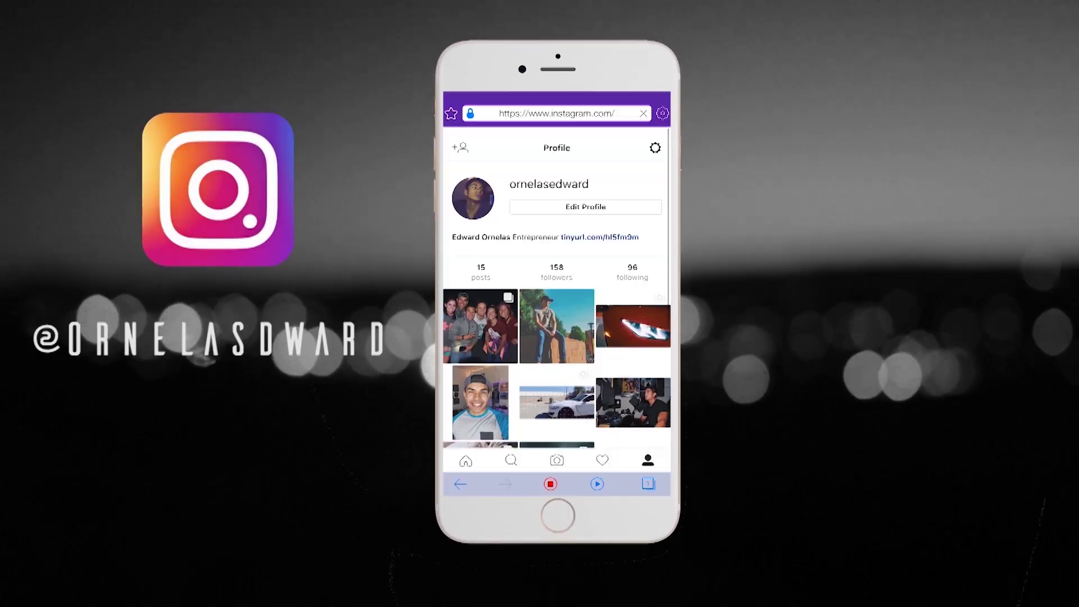